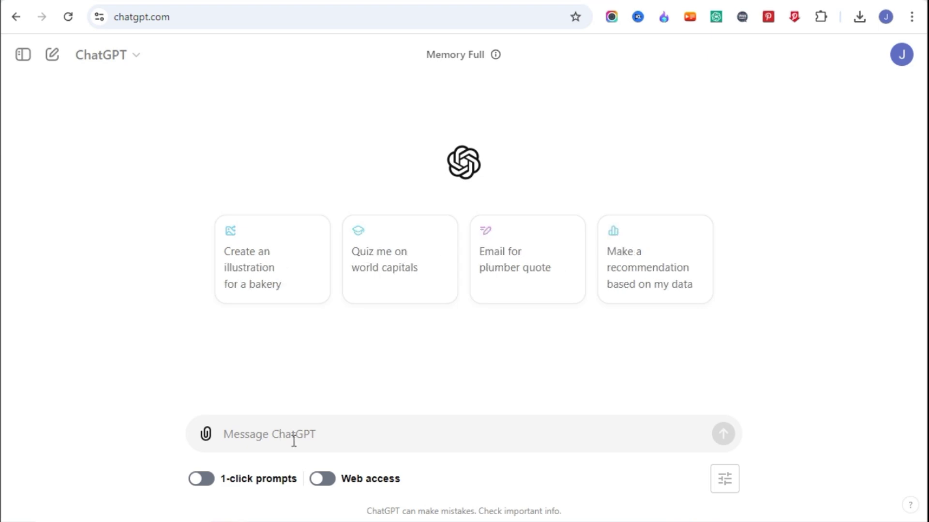
# Step: Paste the Meesha-and-panda story prompt, limited to three characters, and send it to ChatGPT
pyautogui.write('write a story about meesha and her friend panda, but keep only maximum three characters in the story')
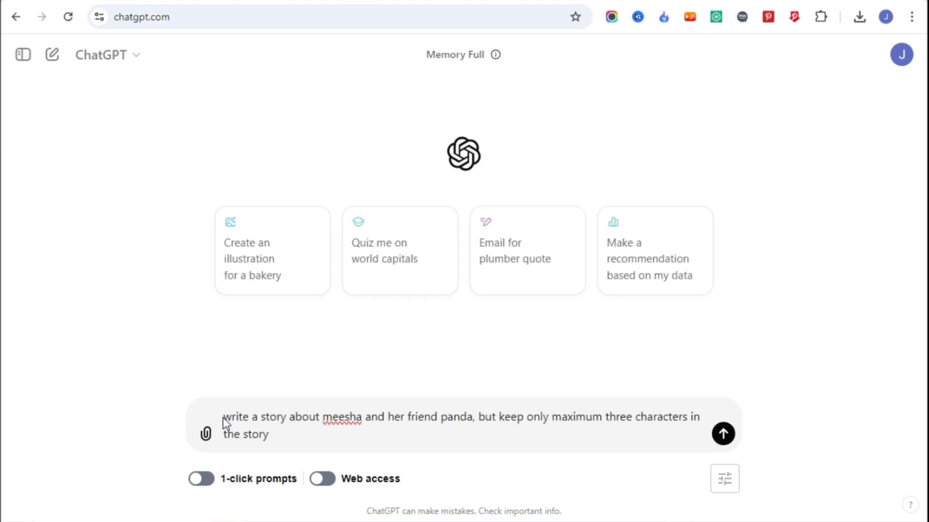
pyautogui.moveTo(230, 418); pyautogui.dragTo(327, 442)
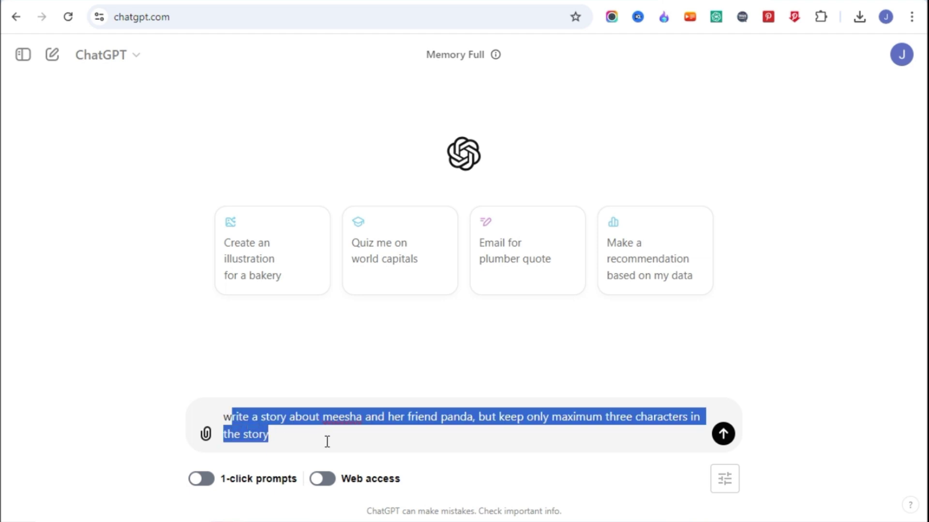
pyautogui.click(285, 433)
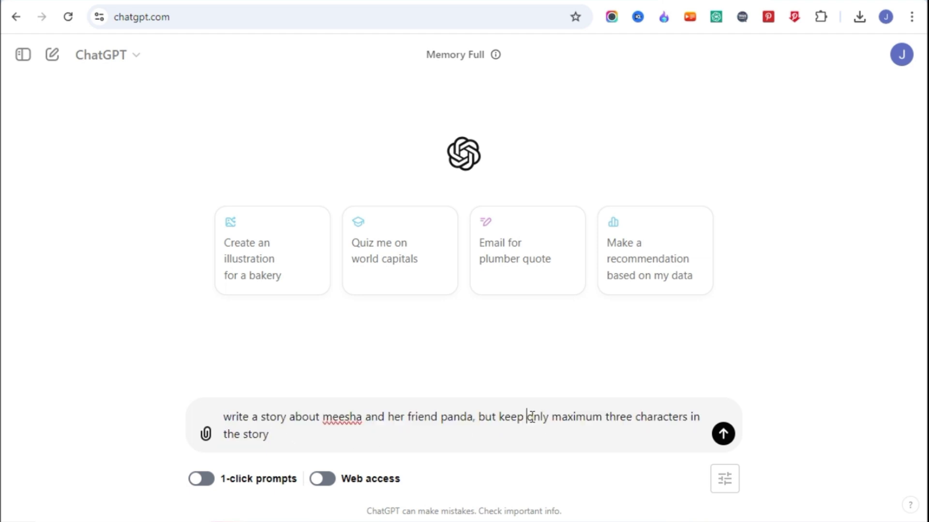
pyautogui.moveTo(531, 416); pyautogui.dragTo(690, 416)
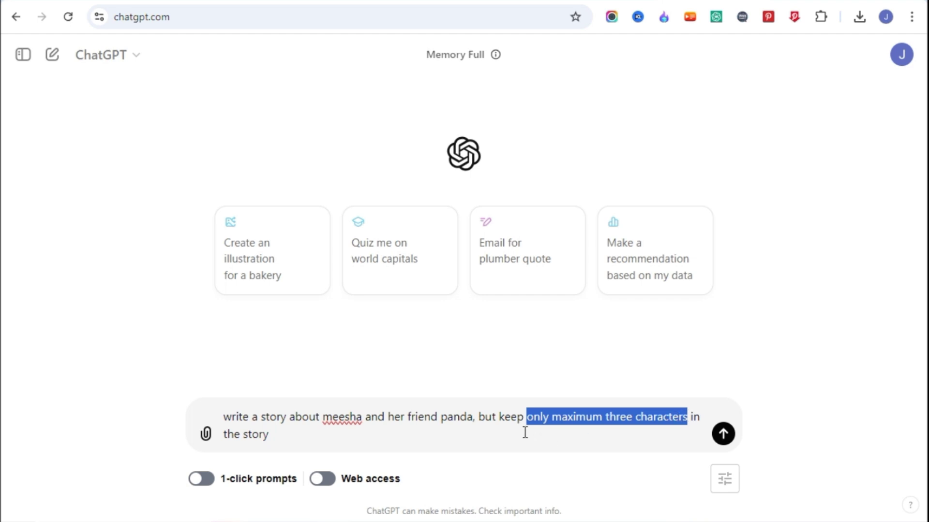
pyautogui.click(405, 441)
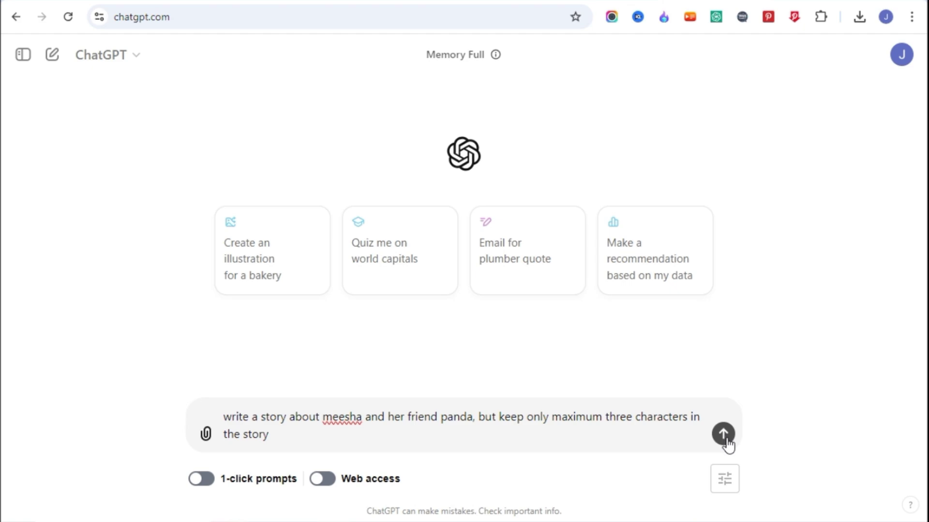
pyautogui.click(724, 434)
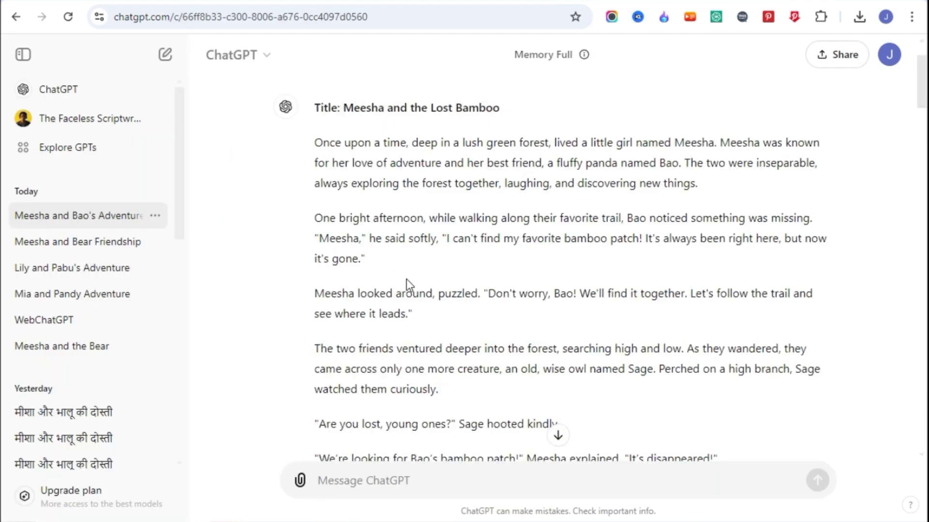
# Step: Send 'write this story each characters name and description' and review Meesha's description
pyautogui.scroll(-2, 406, 281)
pyautogui.scroll(-5, 440, 348)
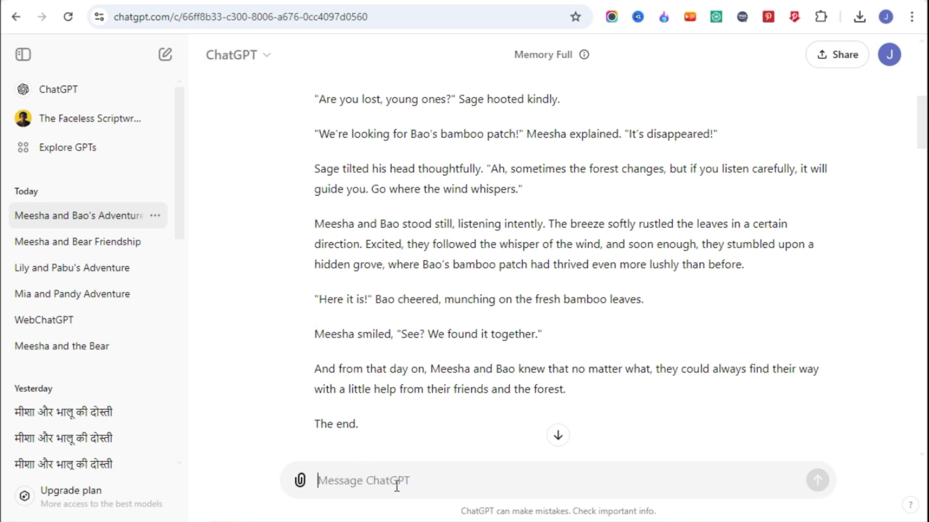
pyautogui.write('write this story each characters name and description')
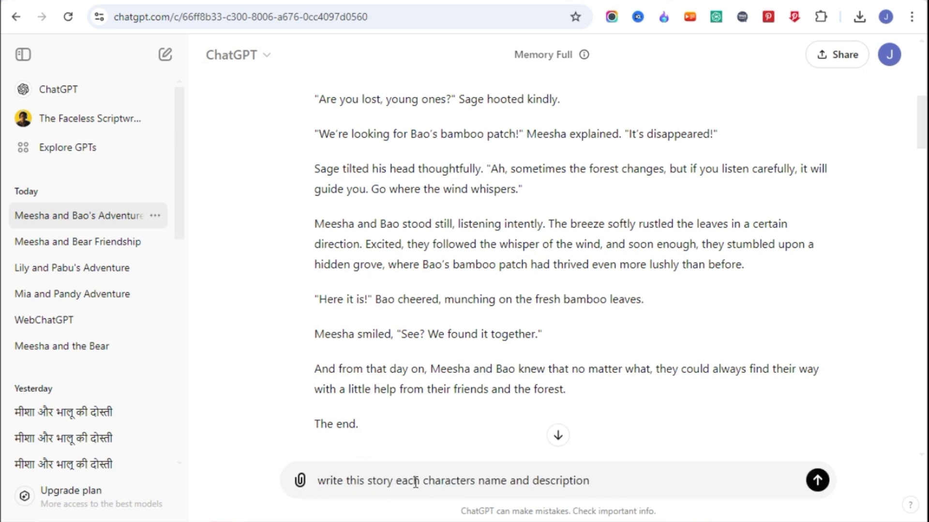
pyautogui.tripleClick(388, 480)
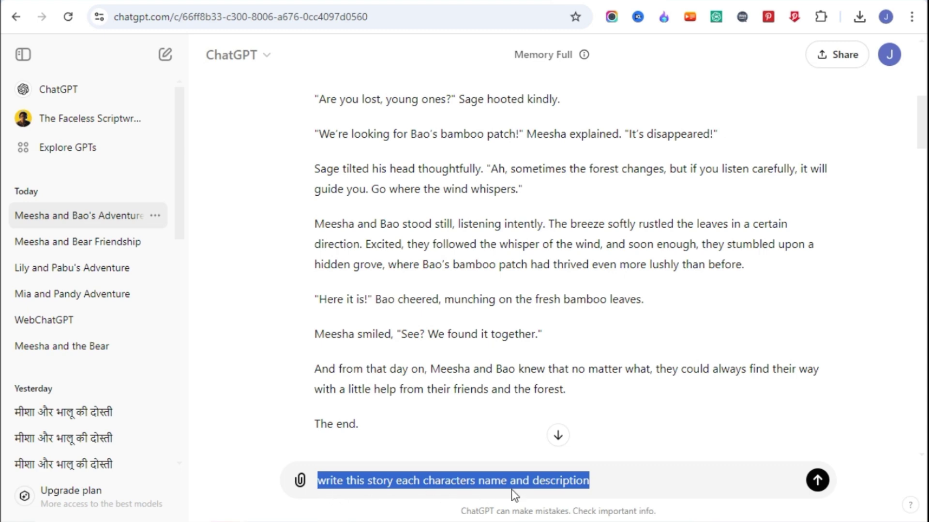
pyautogui.press('Right')
pyautogui.click(817, 480)
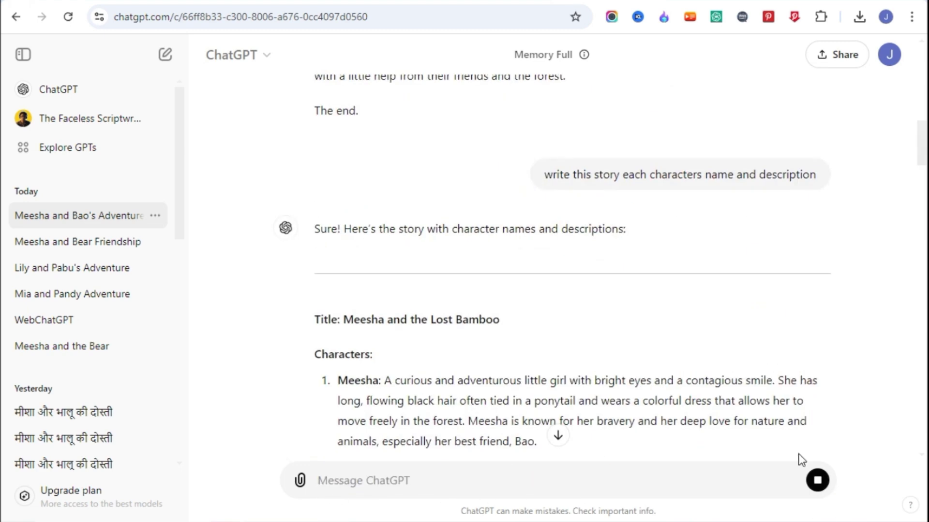
pyautogui.moveTo(921, 142); pyautogui.dragTo(922, 172)
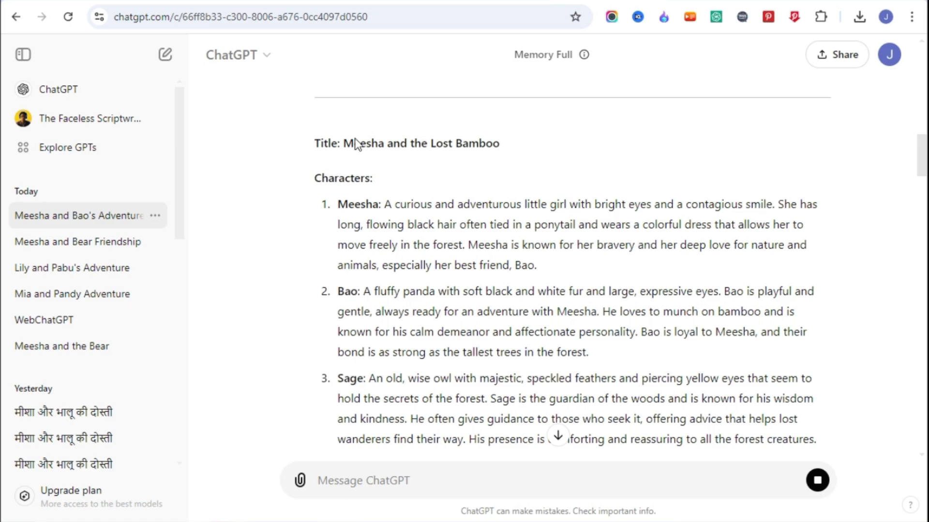
pyautogui.moveTo(353, 209); pyautogui.dragTo(406, 224)
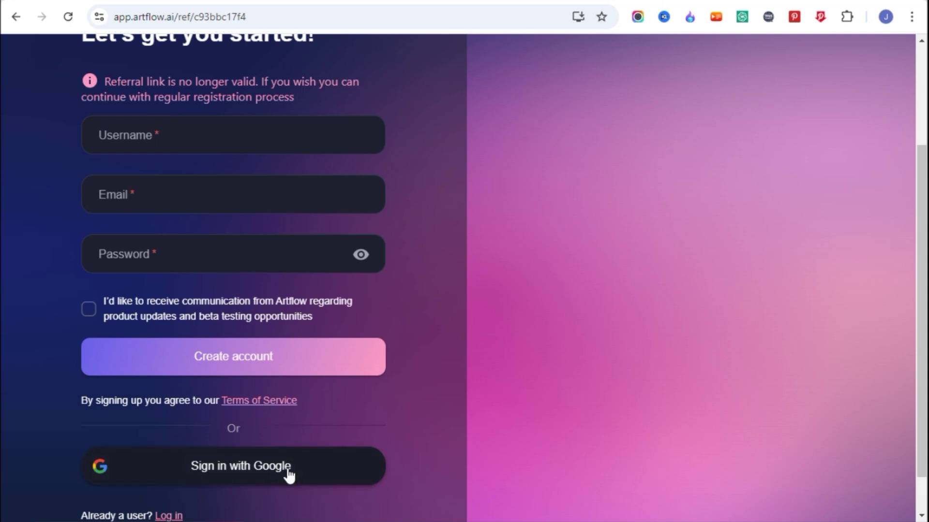
# Step: Sign in to Artflow with Google and start a new Story Studio story using 'I have a story'
pyautogui.click(288, 474)
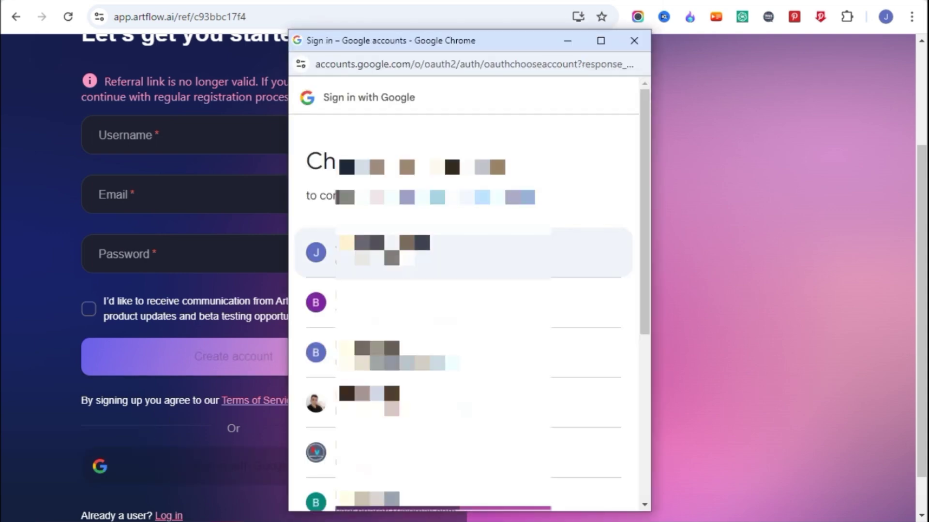
pyautogui.click(368, 251)
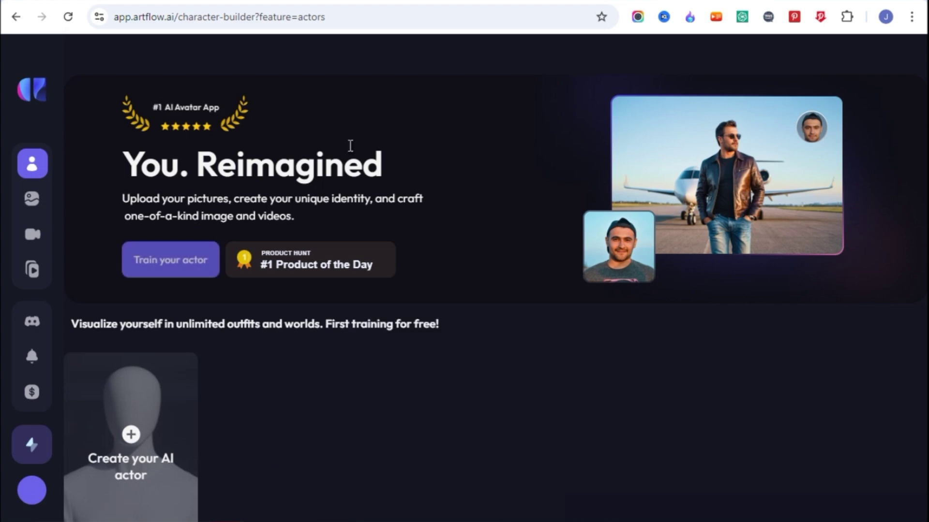
pyautogui.moveTo(29, 166)
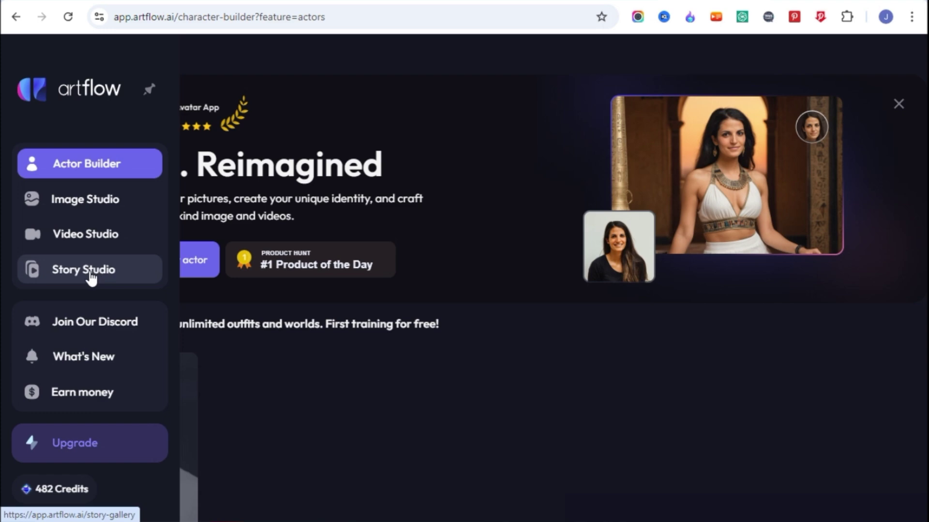
pyautogui.click(91, 279)
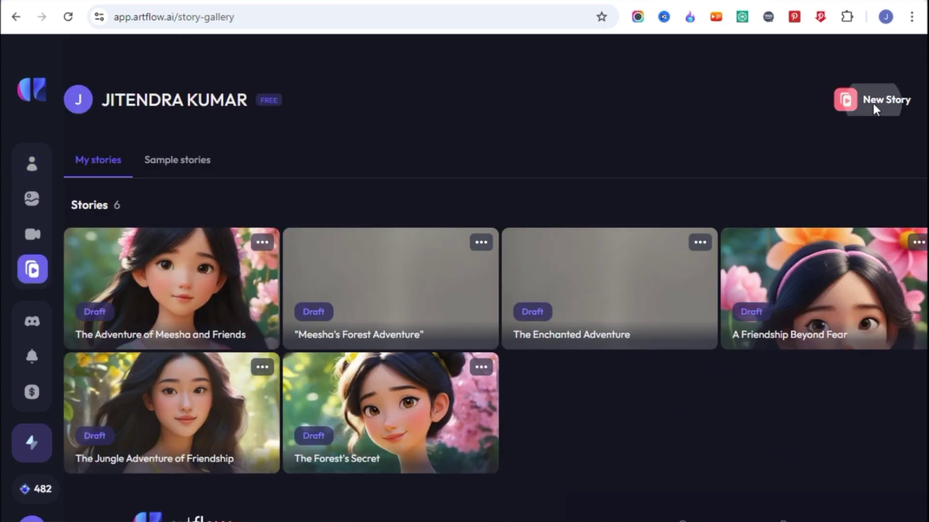
pyautogui.click(875, 109)
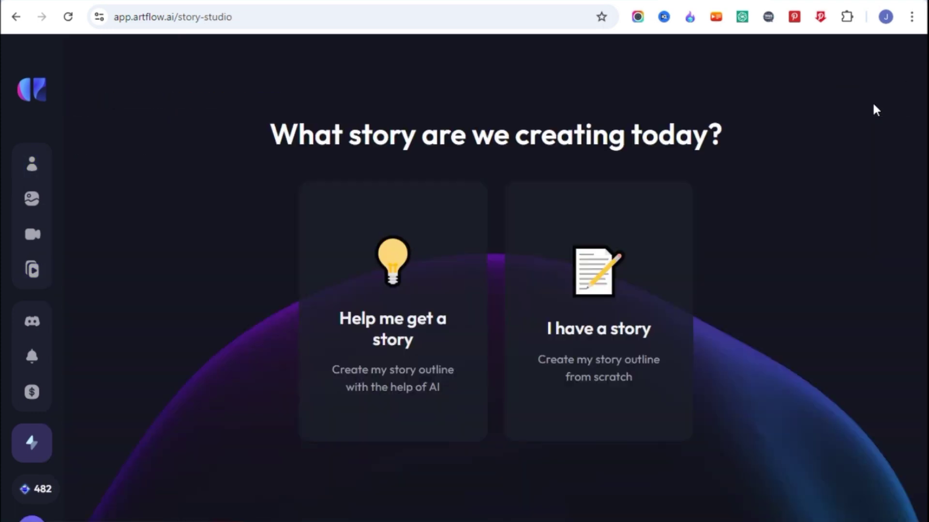
pyautogui.click(606, 294)
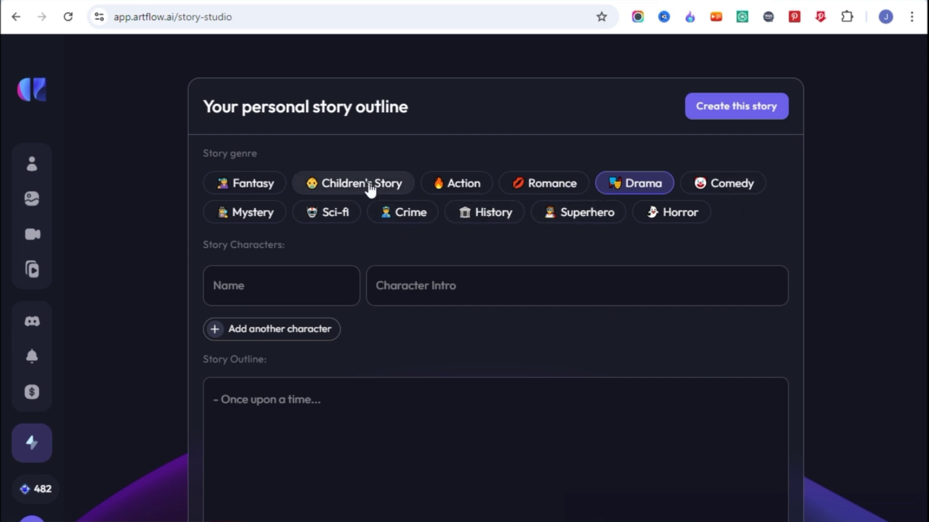
# Step: Choose the Children's Story genre and paste the ChatGPT Meesha story into the Story Outline
pyautogui.click(370, 189)
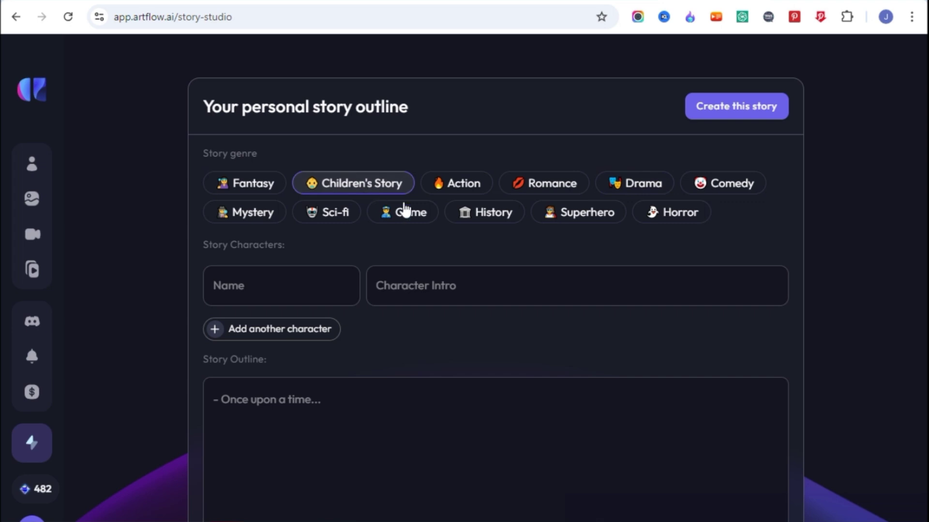
pyautogui.scroll(-2, 483, 223)
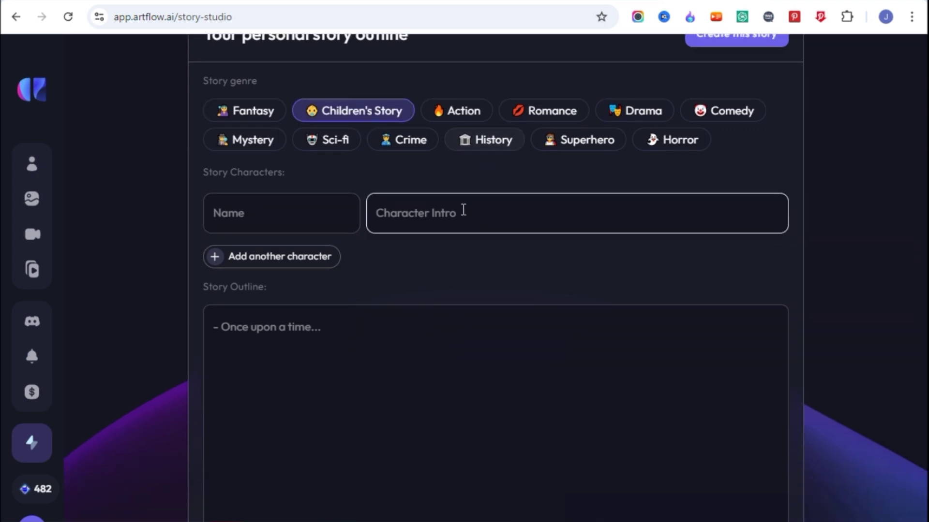
pyautogui.click(289, 341)
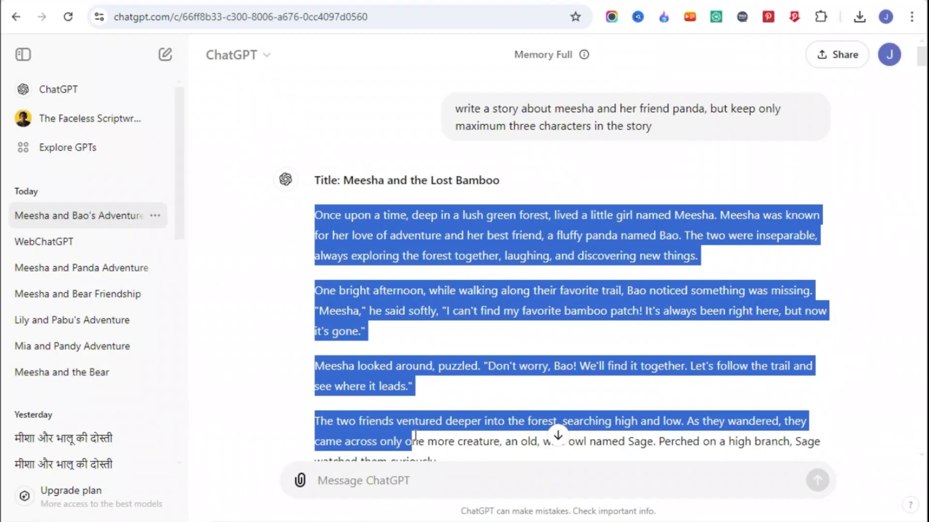
pyautogui.moveTo(420, 451); pyautogui.dragTo(561, 436)
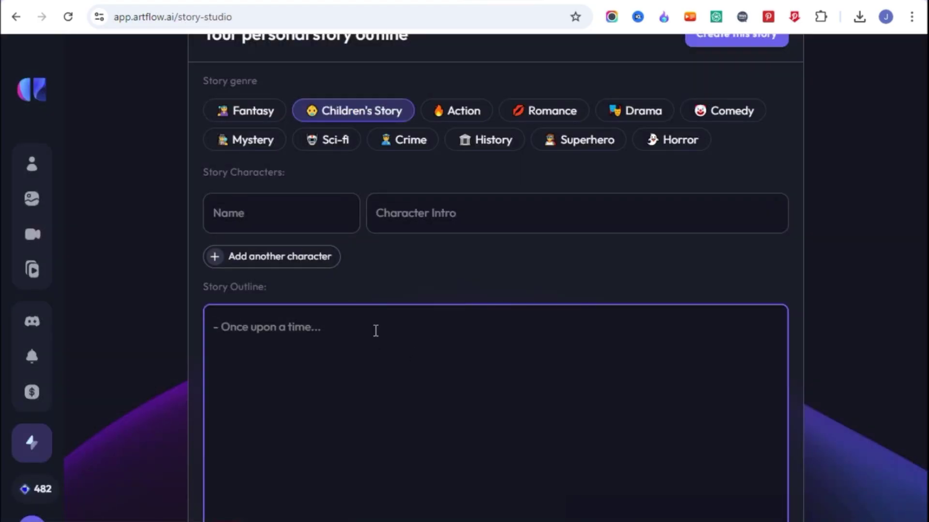
pyautogui.hotkey('ctrl', 'v')
pyautogui.scroll(8, 467, 359)
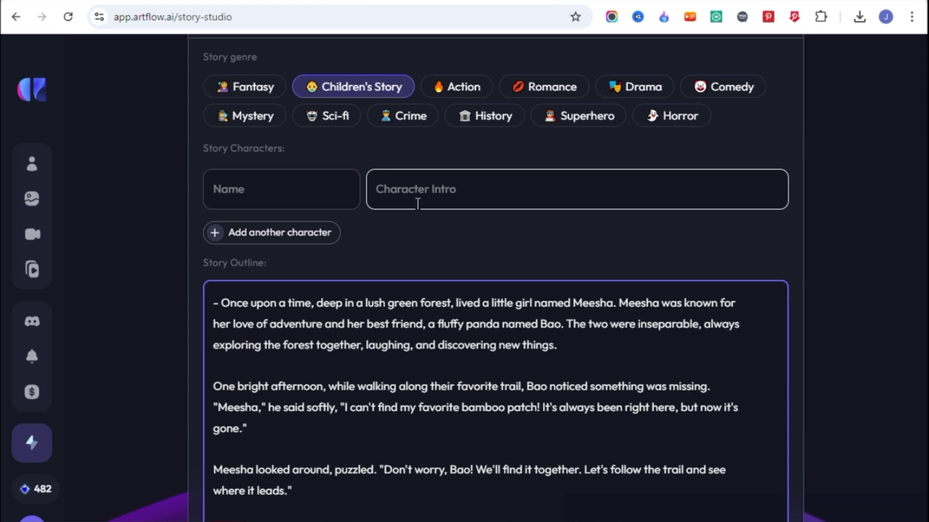
# Step: Enter Meesha as the first character, with her curious, adventurous little-girl description as intro
pyautogui.hotkey('ctrl', 'Tab')
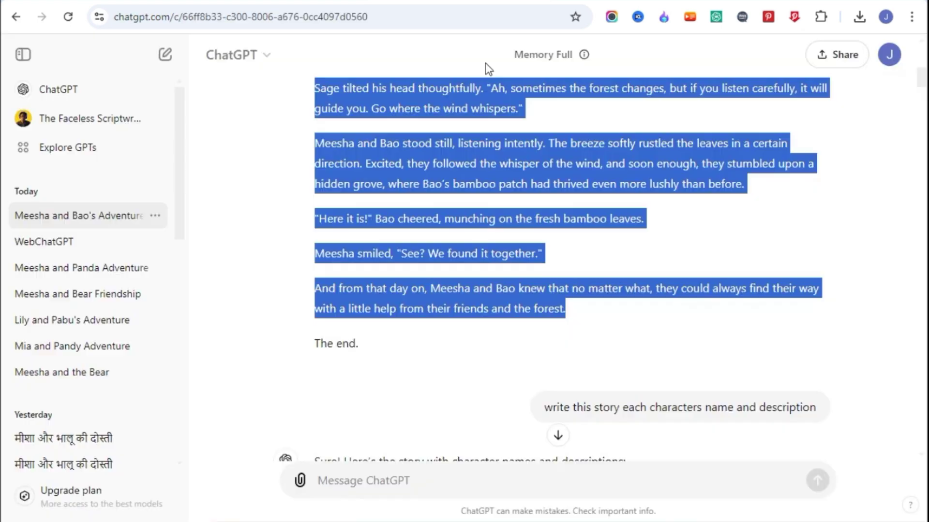
pyautogui.scroll(-5, 425, 271)
pyautogui.scroll(-3, 425, 276)
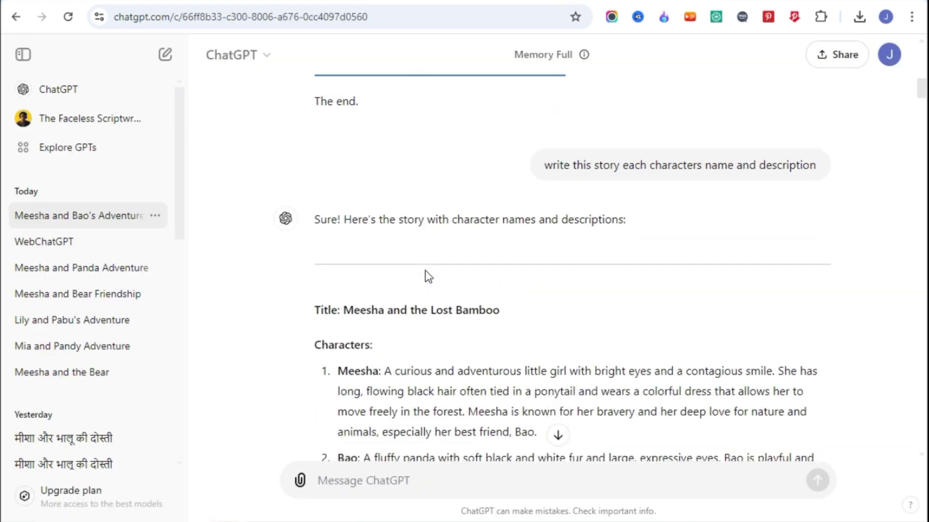
pyautogui.doubleClick(367, 251)
pyautogui.hotkey('ctrl', 'c')
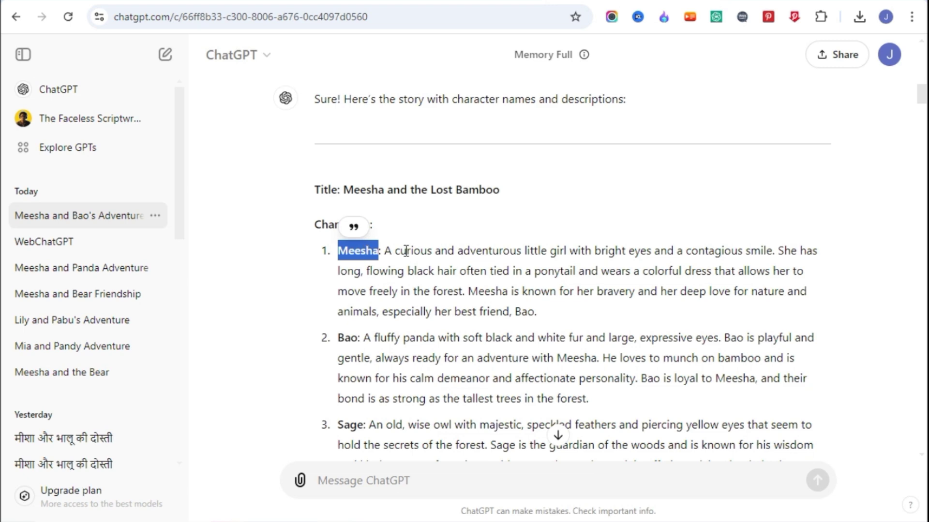
pyautogui.hotkey('ctrl', 'Tab')
pyautogui.click(264, 182)
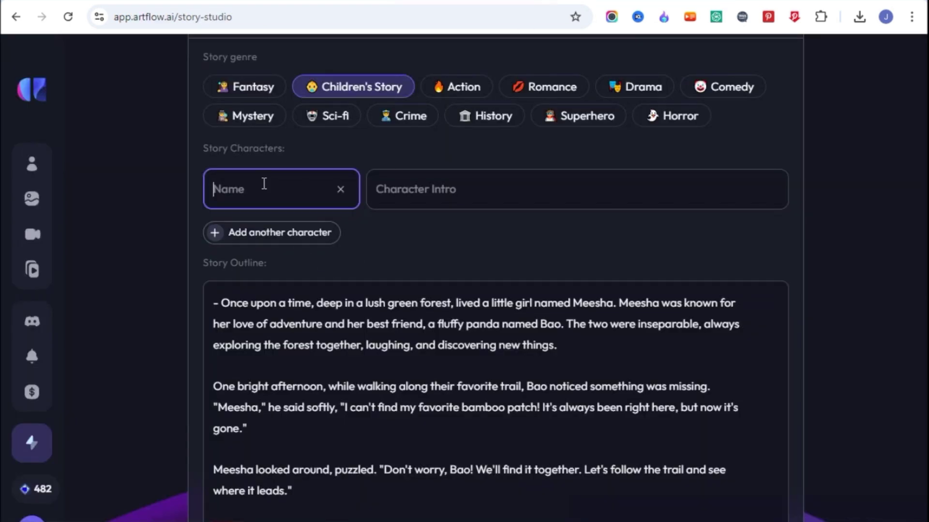
pyautogui.hotkey('ctrl', 'v')
pyautogui.click(590, 3)
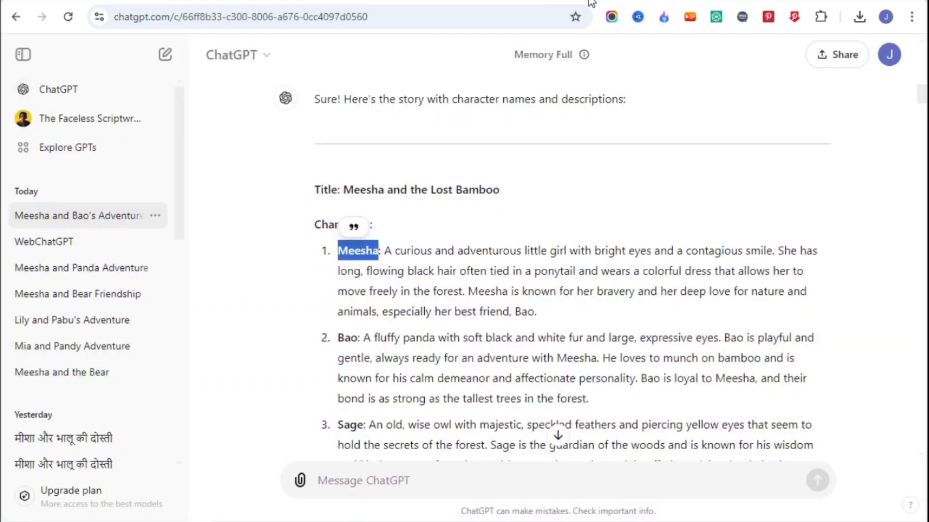
pyautogui.moveTo(387, 249); pyautogui.dragTo(535, 312)
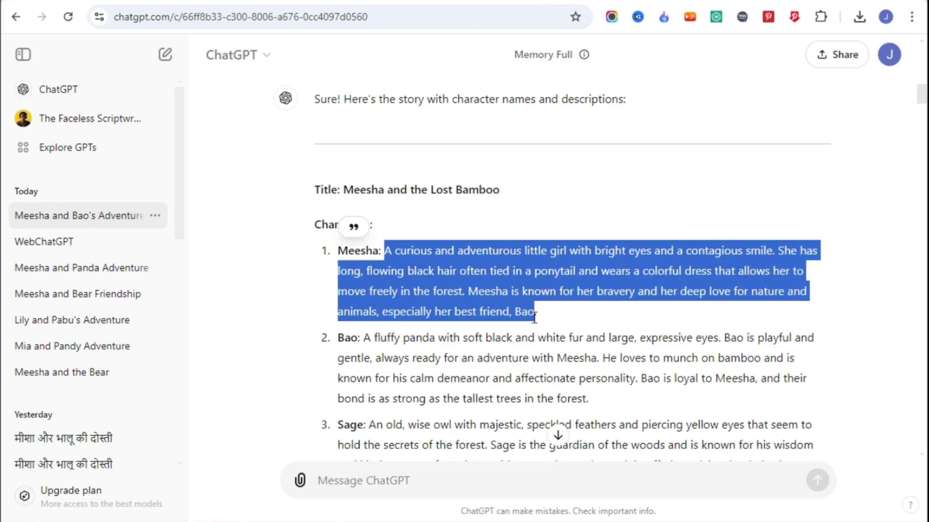
pyautogui.hotkey('ctrl', 'Tab')
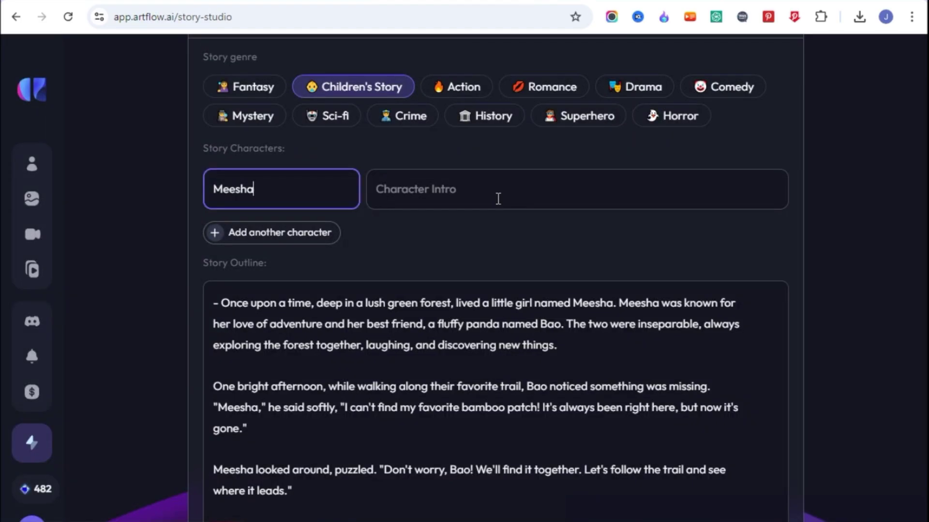
pyautogui.click(466, 189)
pyautogui.write('A curious and adventurous little girl with bright eyes and a contagious smile. She has long, flowing black hair often tied in a ponytail and wears a c')
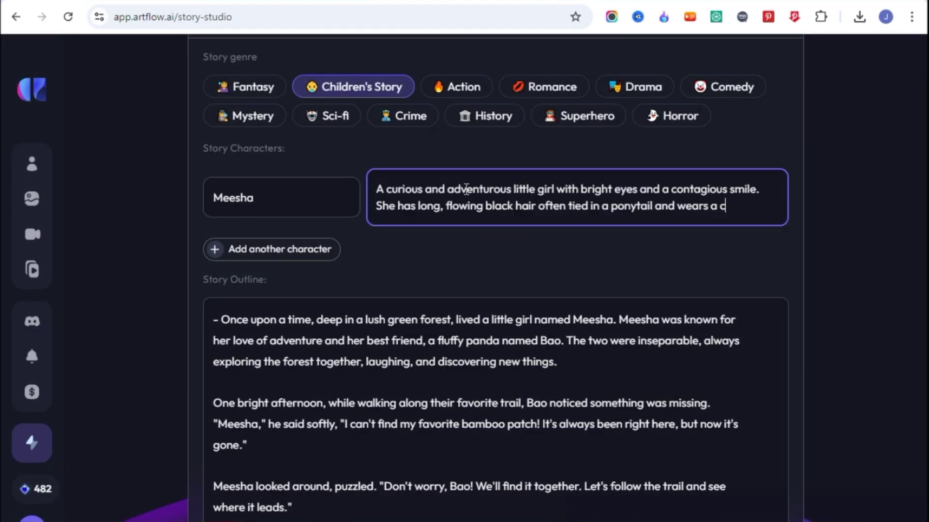
# Step: Add a second character, Bao, with his description copied from ChatGPT
pyautogui.click(297, 250)
pyautogui.hotkey('ctrl', 'Tab')
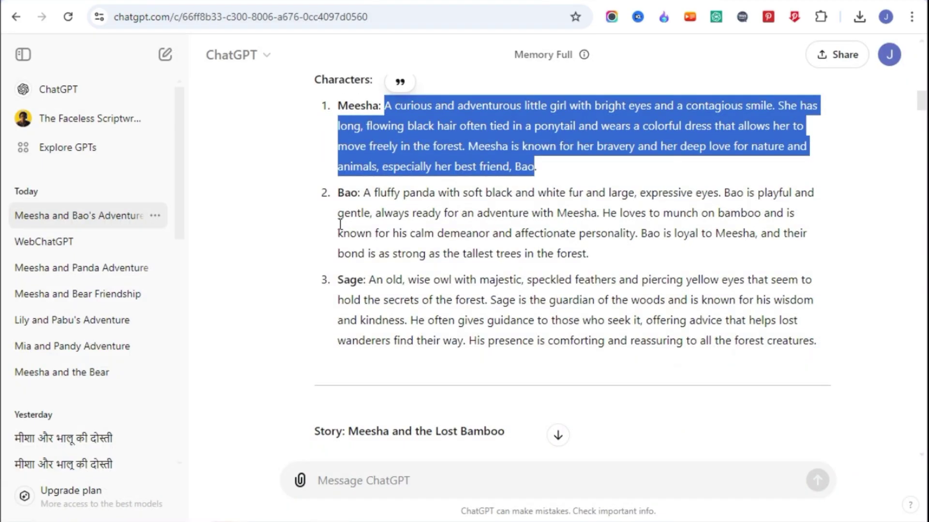
pyautogui.doubleClick(348, 193)
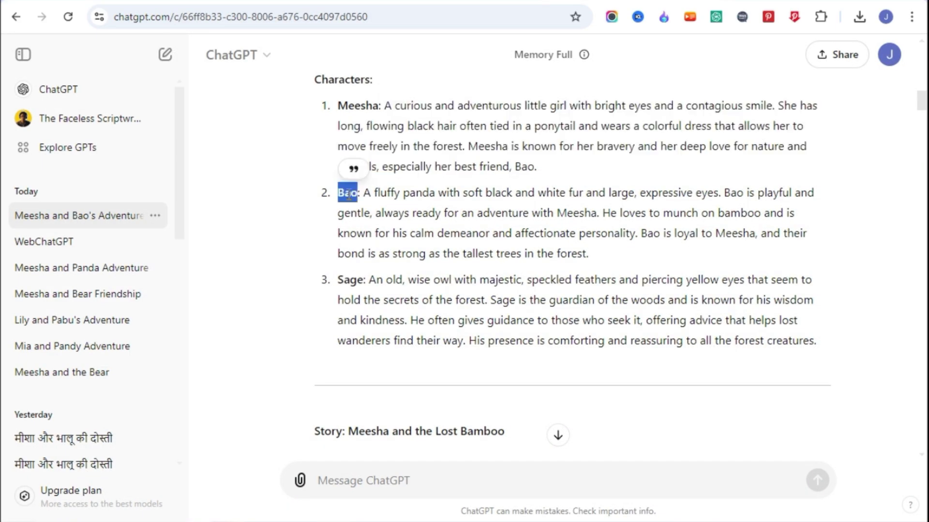
pyautogui.hotkey('ctrl', 'Tab')
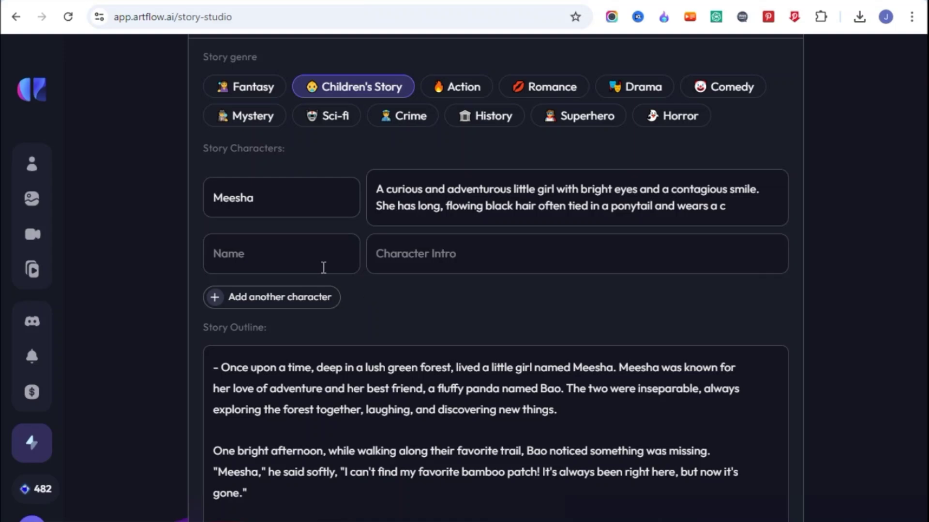
pyautogui.click(280, 259)
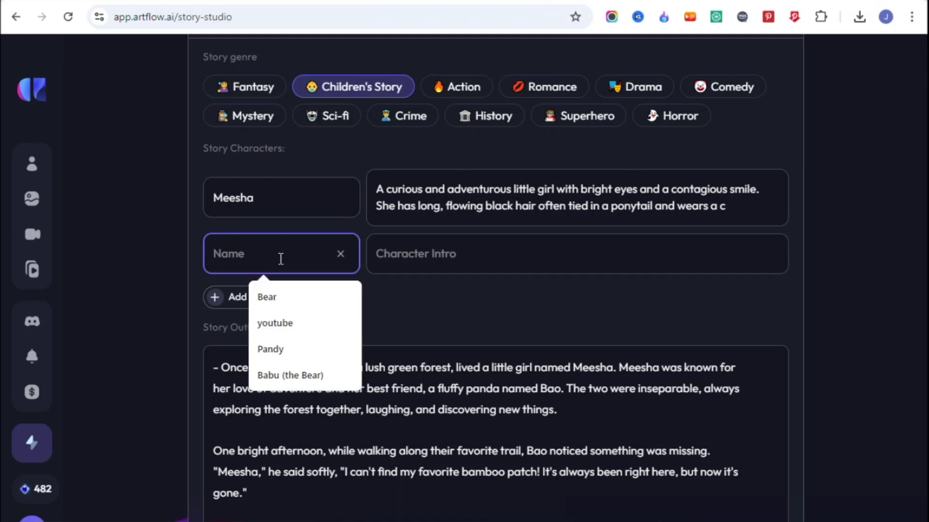
pyautogui.hotkey('ctrl', 'shift', 'Tab')
pyautogui.moveTo(366, 263); pyautogui.dragTo(603, 328)
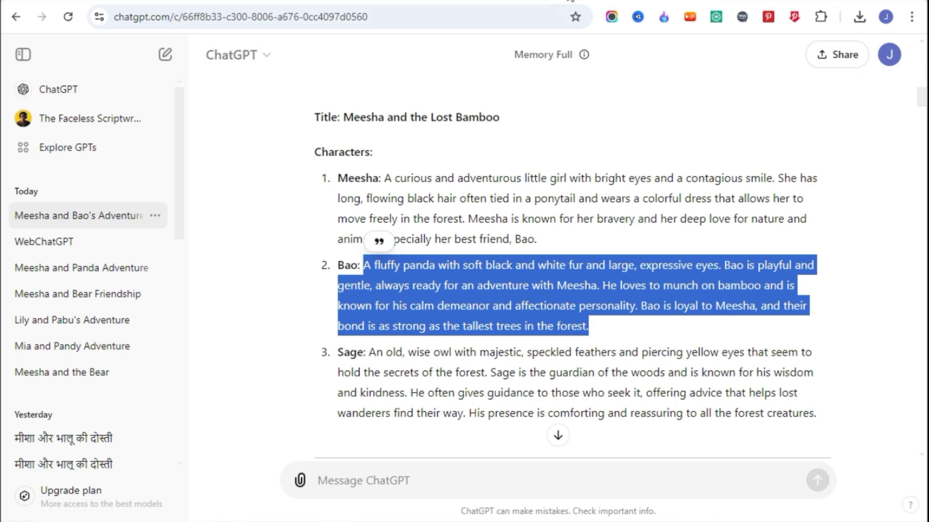
pyautogui.hotkey('ctrl', 'c')
pyautogui.hotkey('ctrl', 'Tab')
pyautogui.click(446, 255)
pyautogui.hotkey('ctrl', 'v')
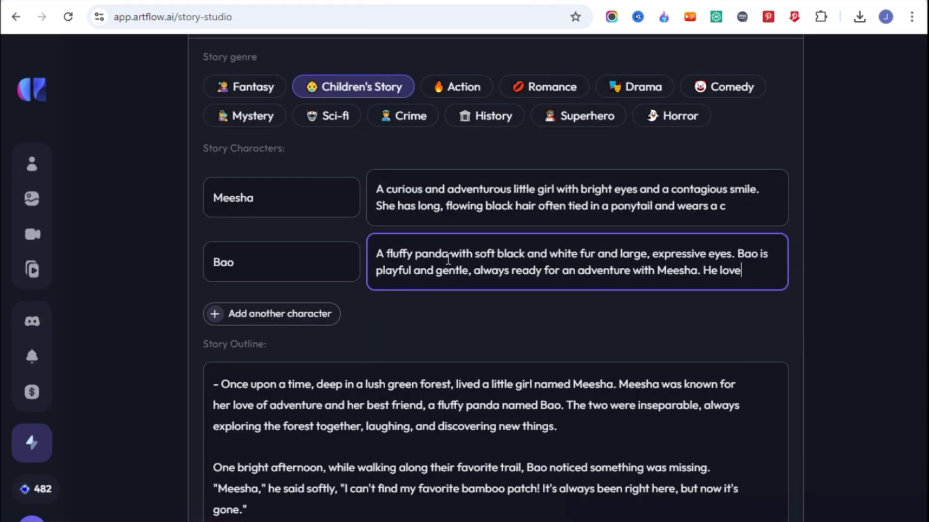
# Step: Add a third character, Sage, with the owl description copied from ChatGPT
pyautogui.click(280, 317)
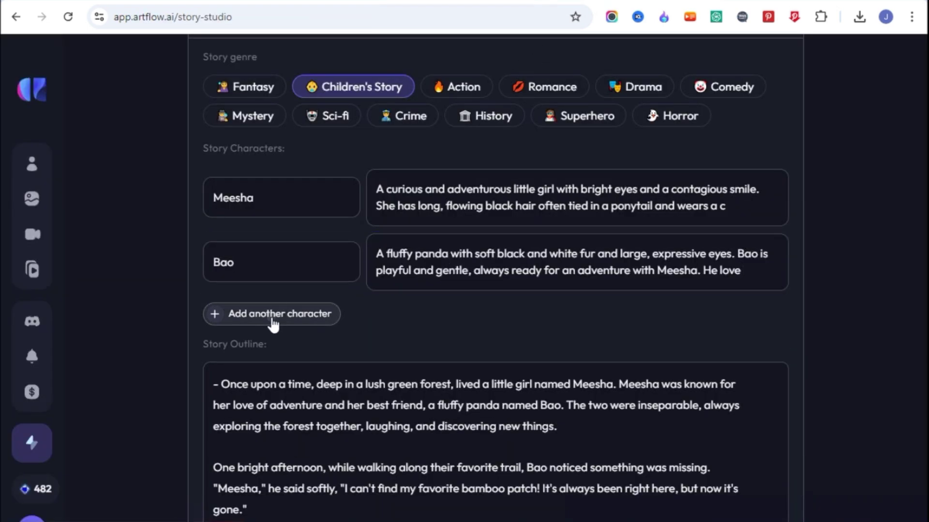
pyautogui.hotkey('ctrl', 'shift', 'Tab')
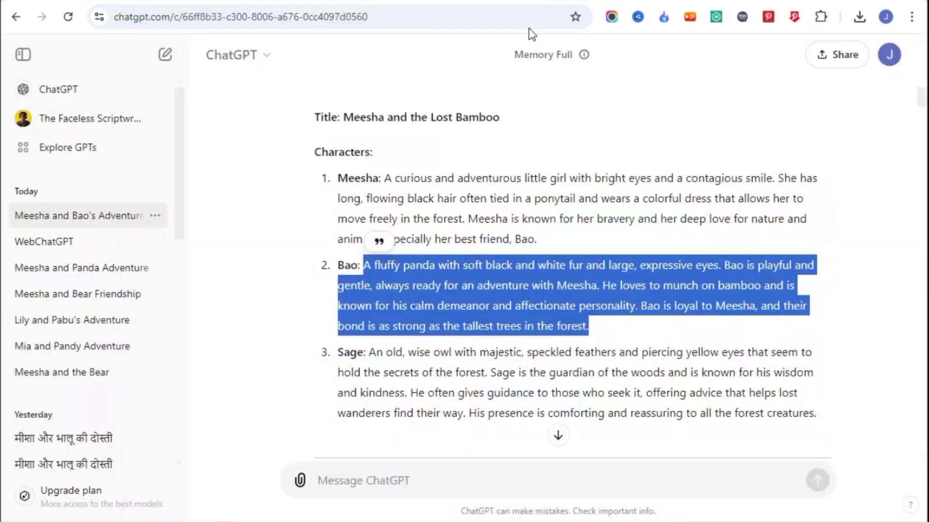
pyautogui.doubleClick(350, 353)
pyautogui.hotkey('ctrl', 'c')
pyautogui.hotkey('ctrl', 'Tab')
pyautogui.click(259, 318)
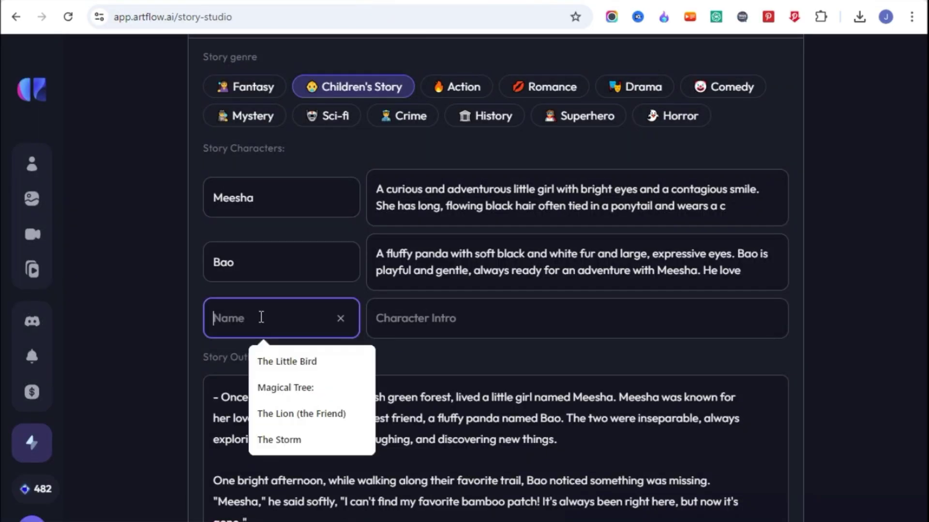
pyautogui.hotkey('ctrl', 'v')
pyautogui.hotkey('ctrl', 'shift', 'Tab')
pyautogui.moveTo(371, 352); pyautogui.dragTo(825, 410)
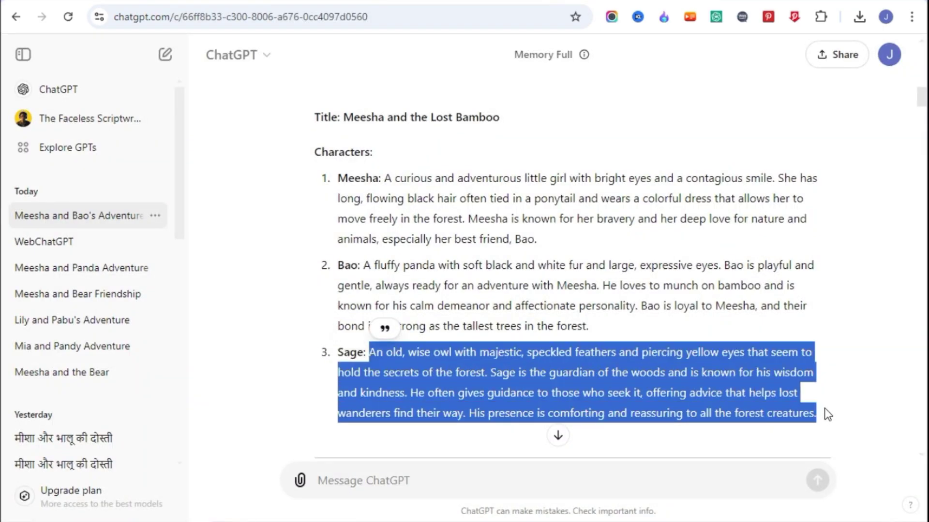
pyautogui.hotkey('ctrl', 'c')
pyautogui.hotkey('ctrl', 'Tab')
pyautogui.click(436, 324)
pyautogui.hotkey('ctrl', 'v')
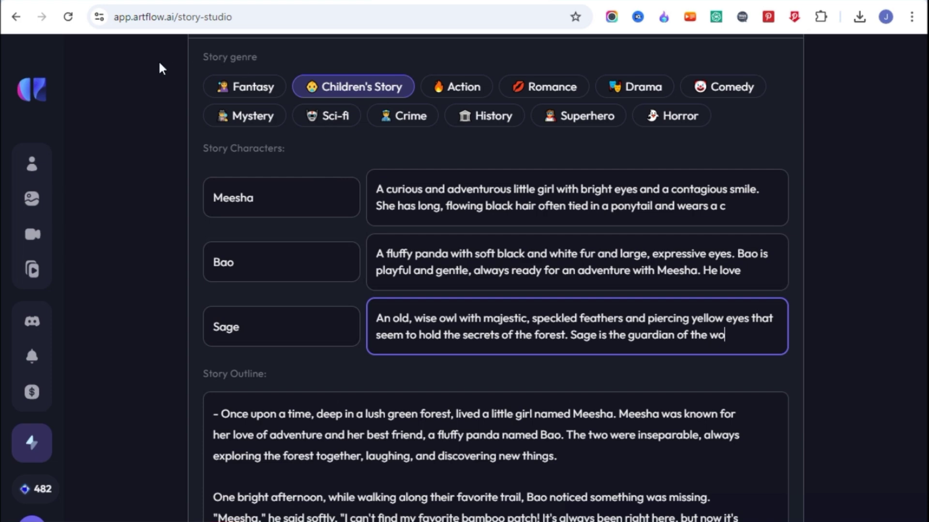
# Step: Create the story from the form in the Horizontal 16:9 format
pyautogui.scroll(-10, 490, 382)
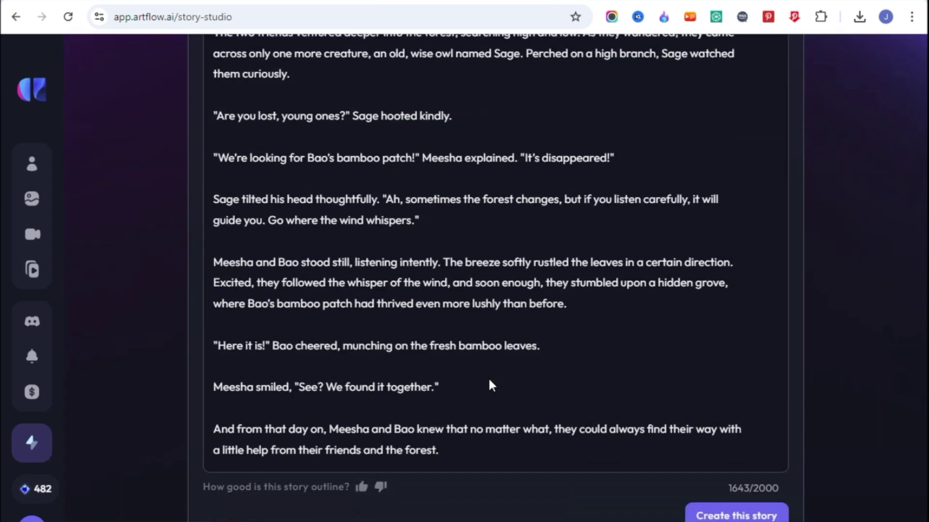
pyautogui.click(738, 486)
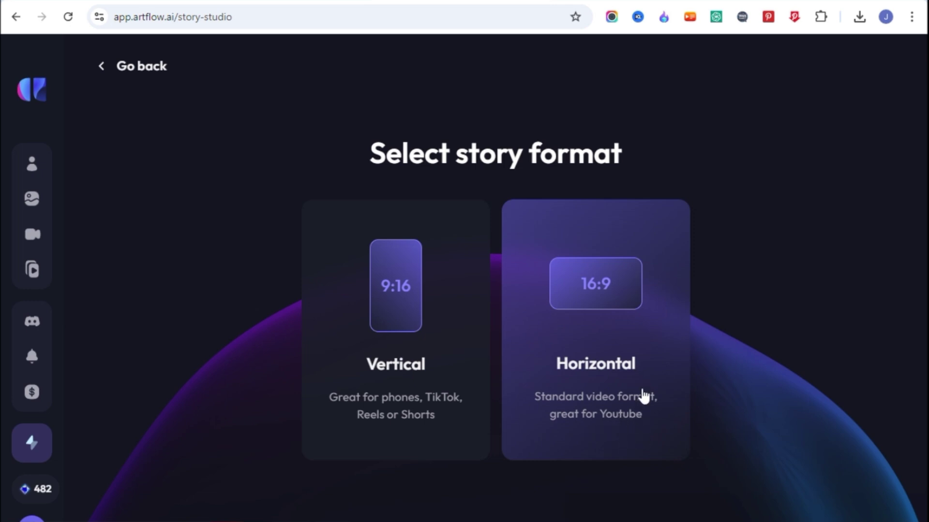
pyautogui.click(599, 285)
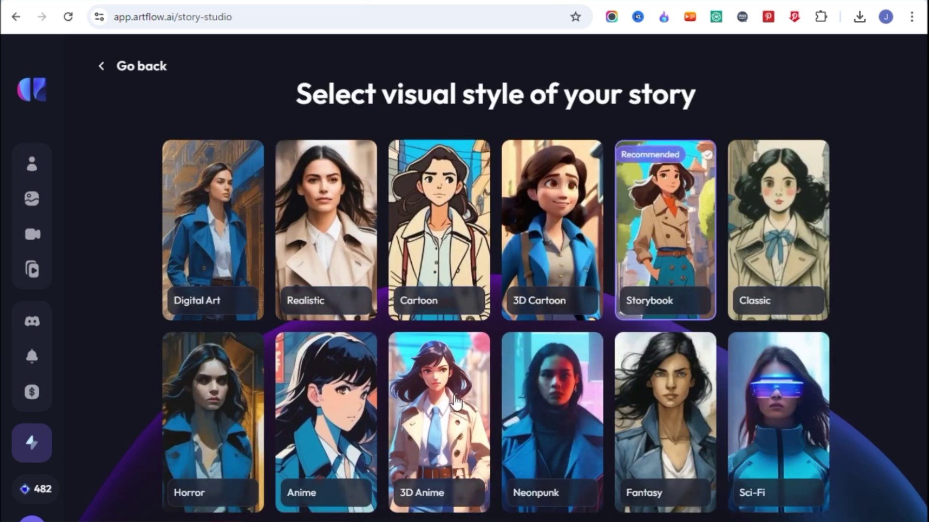
# Step: Compare the Realistic, Neonpunk and Fantasy styles, then select Storybook as the visual style
pyautogui.click(356, 251)
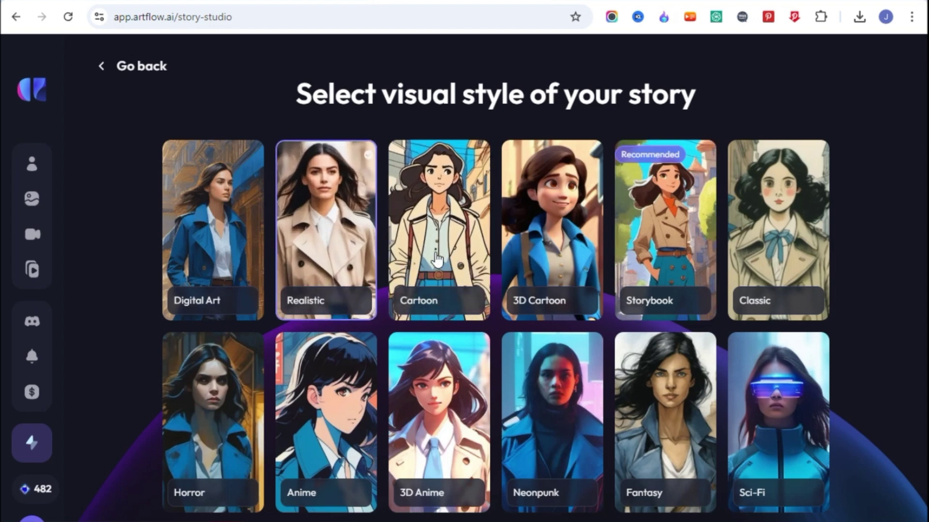
pyautogui.click(551, 391)
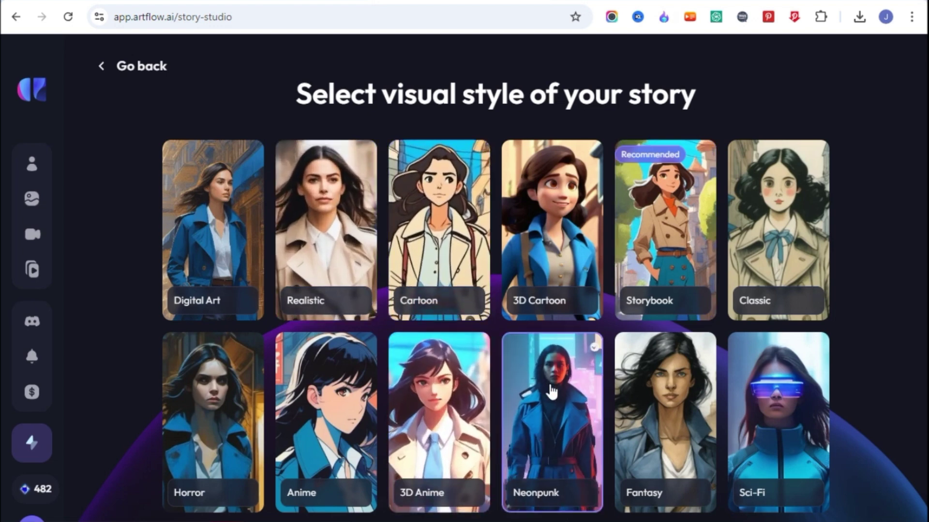
pyautogui.click(664, 416)
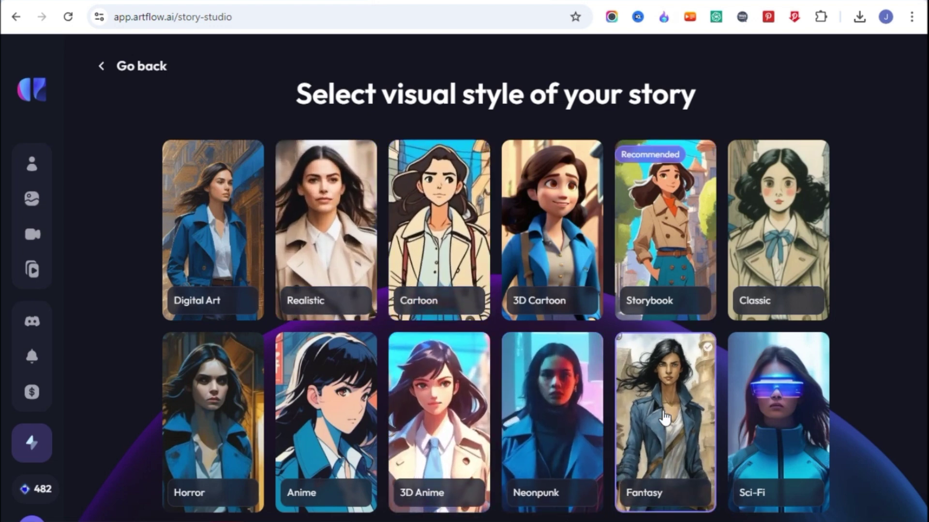
pyautogui.click(644, 231)
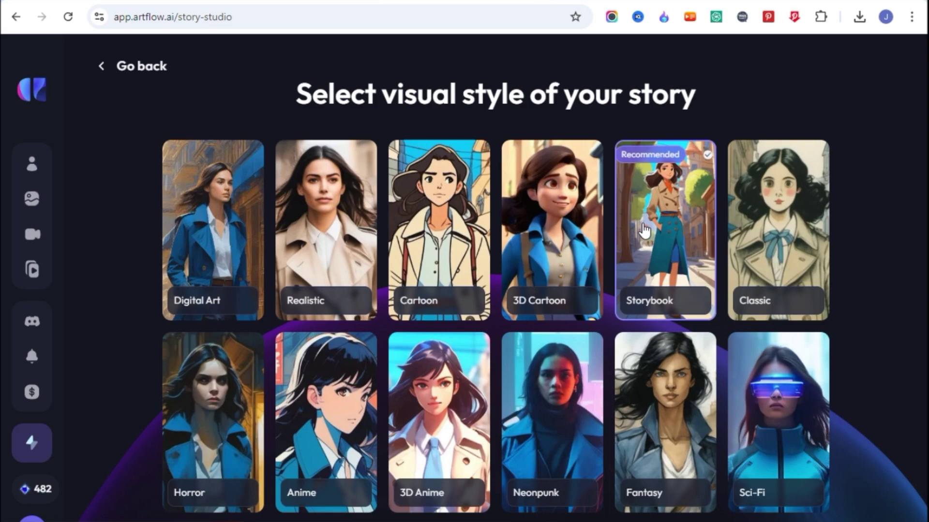
pyautogui.scroll(-1, 645, 231)
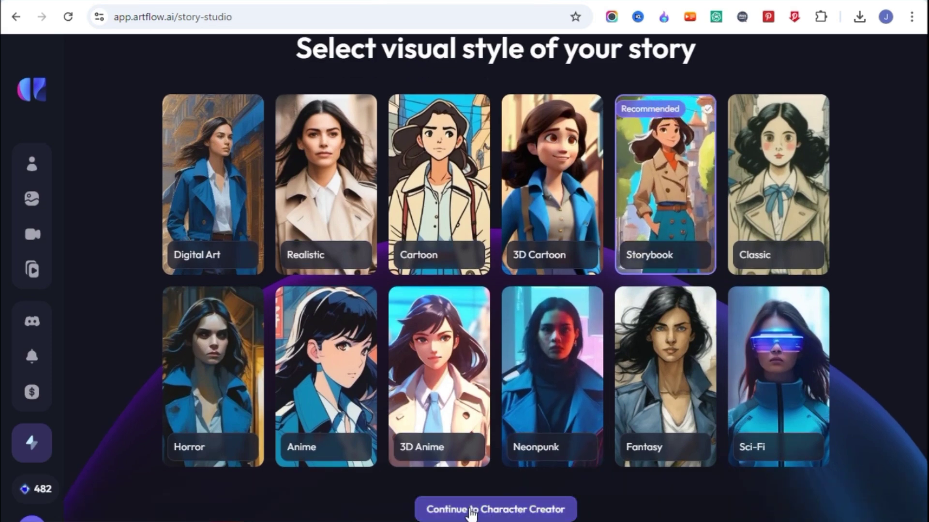
# Step: Generate the Meesha, Bao and Sage character images and edit Bao's appearance
pyautogui.click(503, 512)
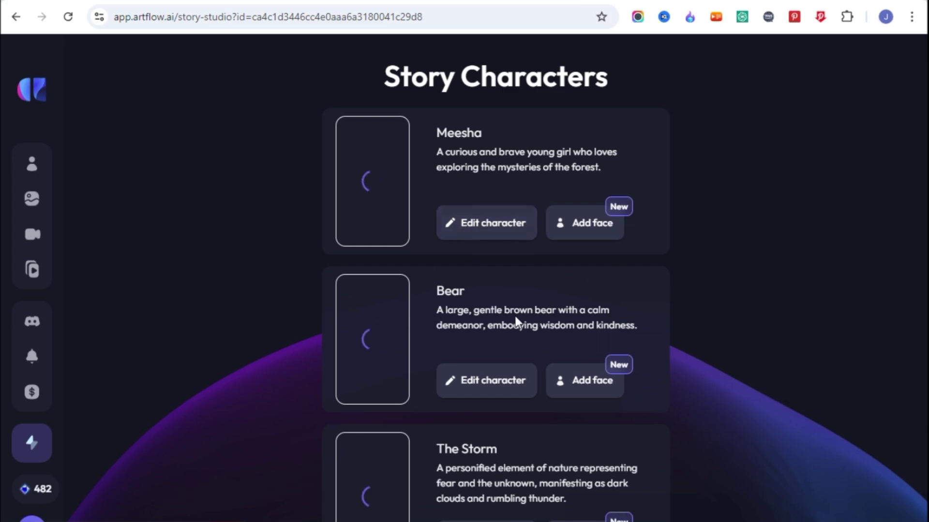
pyautogui.scroll(-2, 532, 382)
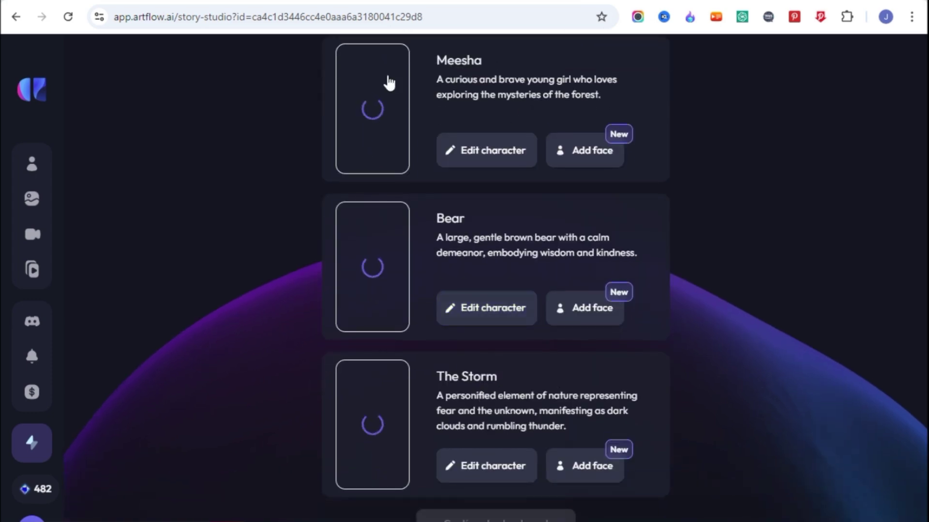
pyautogui.scroll(2, 428, 337)
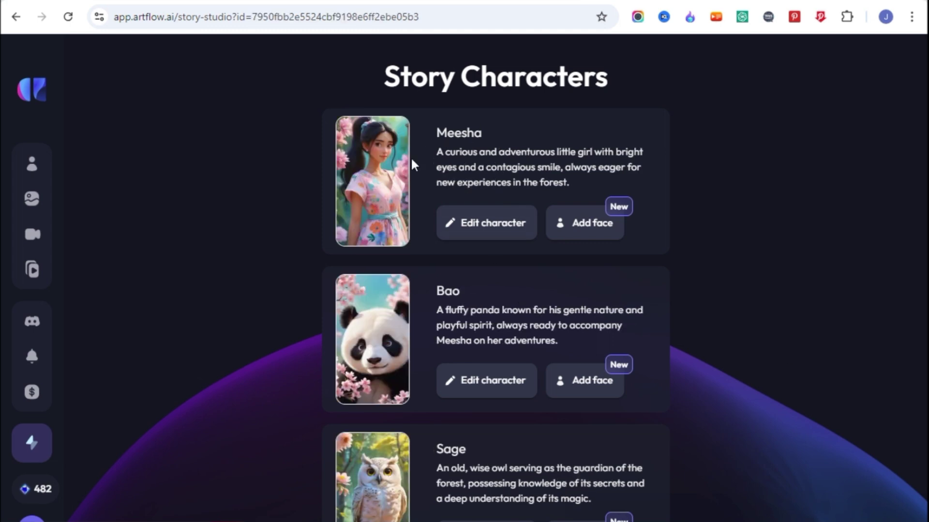
pyautogui.scroll(-2, 420, 341)
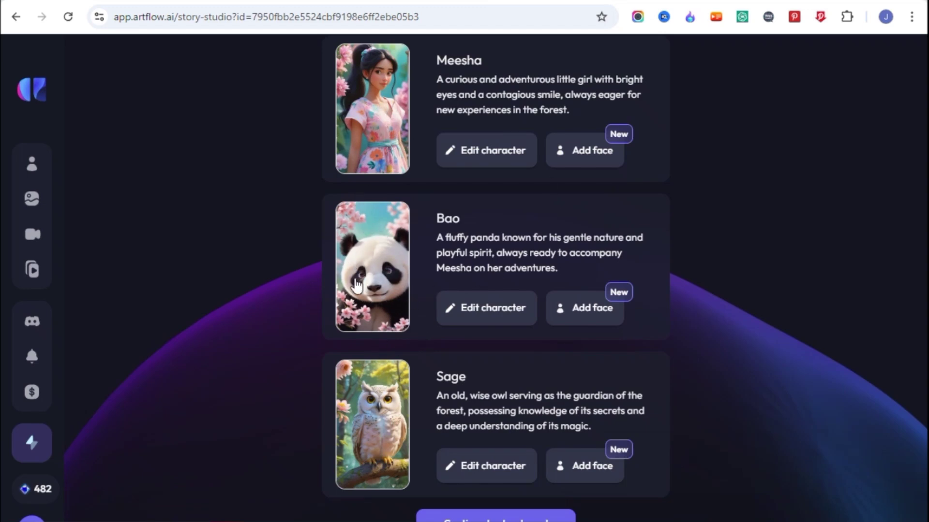
pyautogui.click(490, 315)
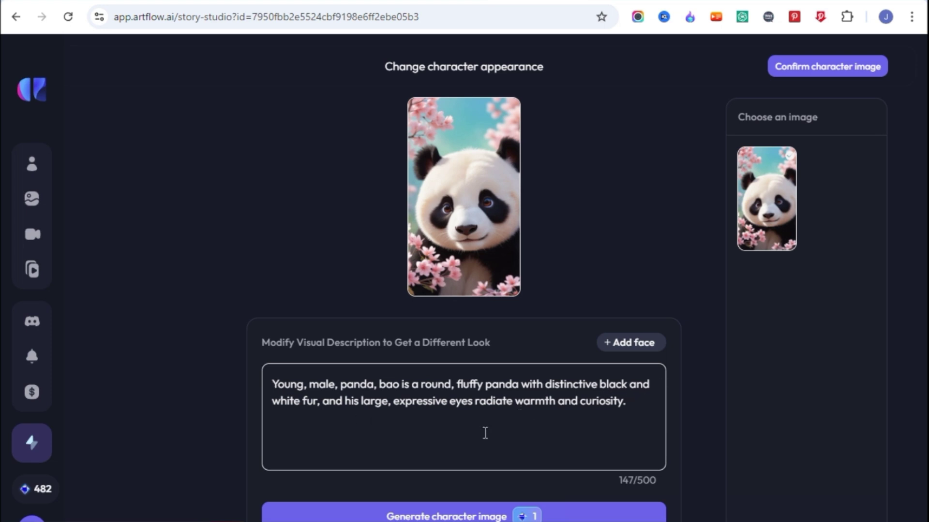
# Step: Keep Bao's image, browse Meesha's face options without choosing, keep her image, and review the characters
pyautogui.moveTo(455, 516)
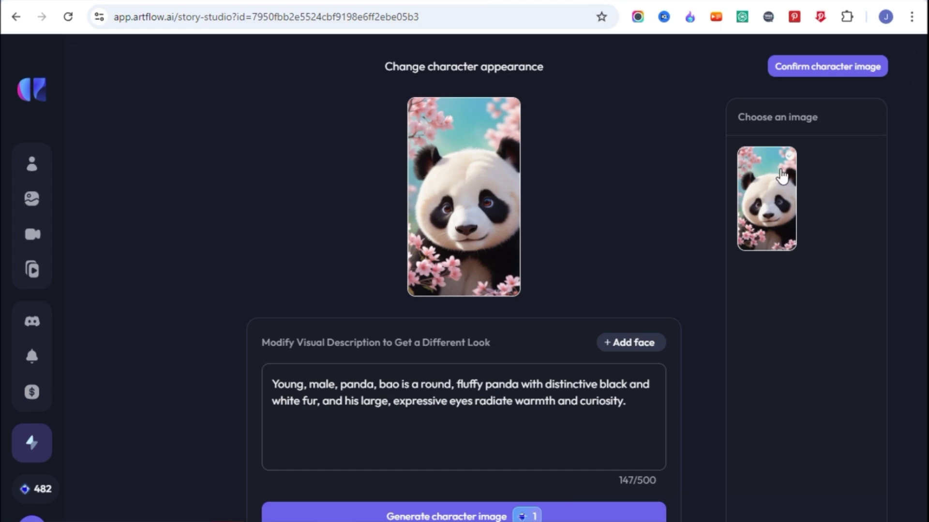
pyautogui.click(812, 70)
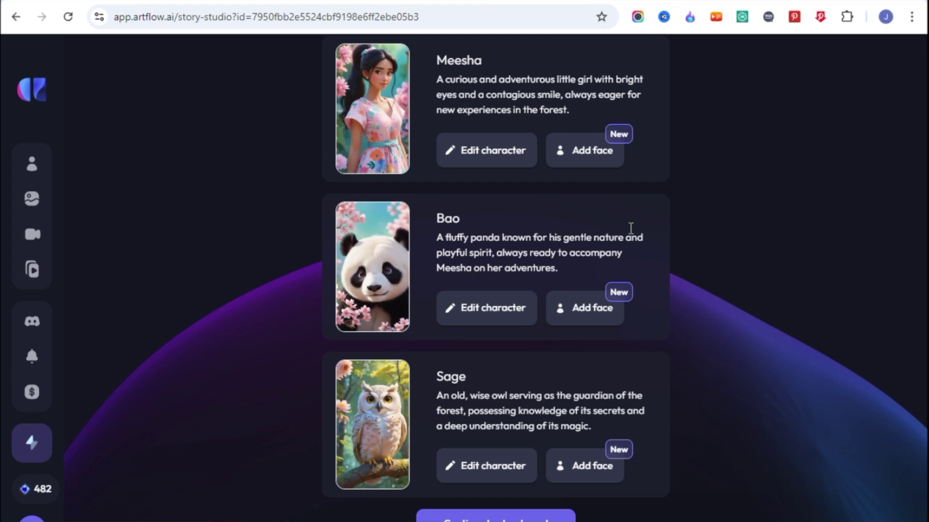
pyautogui.click(584, 159)
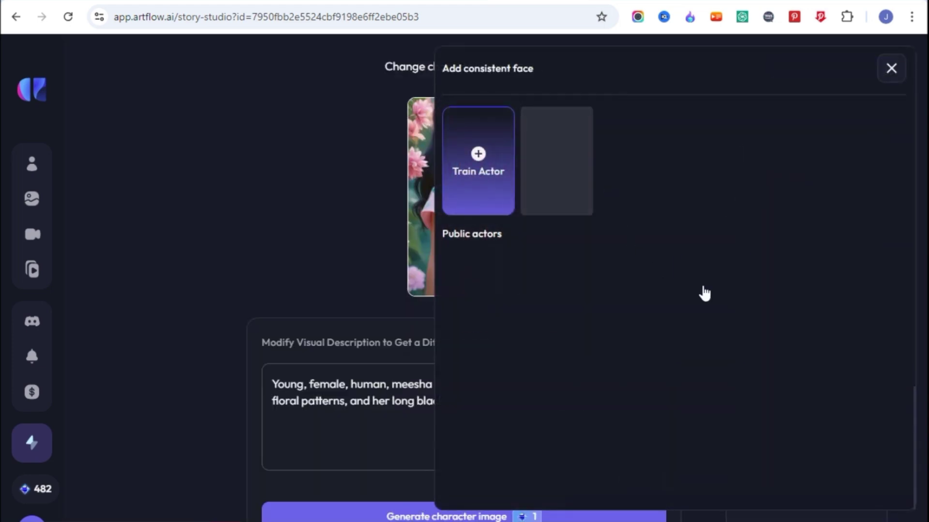
pyautogui.scroll(-6, 705, 292)
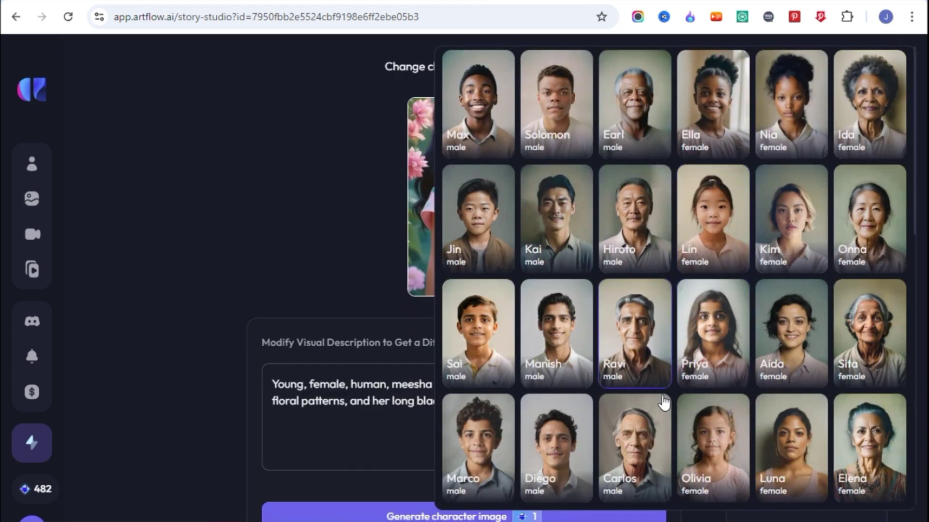
pyautogui.scroll(6, 702, 380)
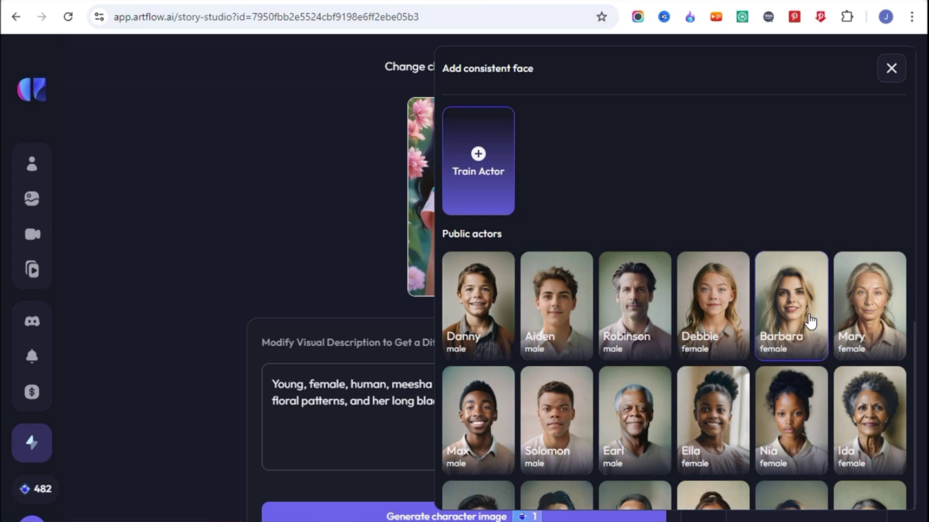
pyautogui.click(891, 70)
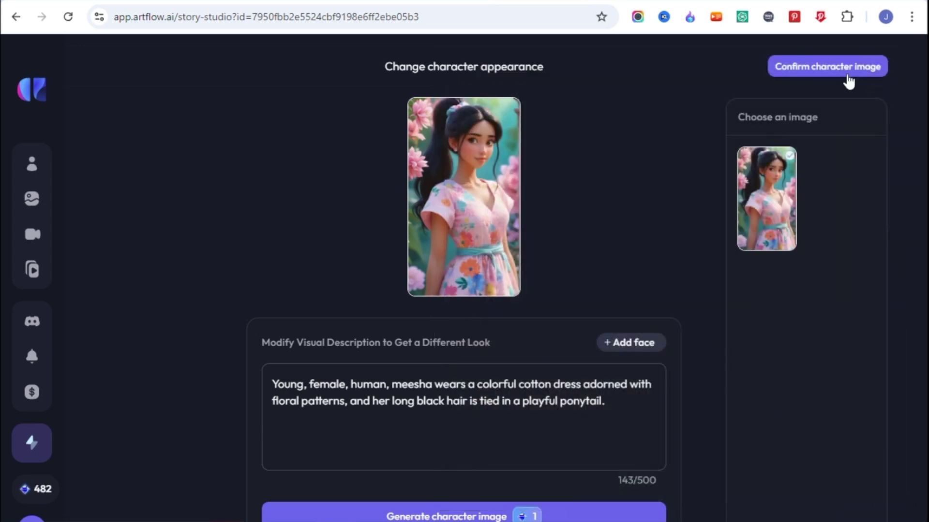
pyautogui.click(848, 82)
pyautogui.scroll(-1, 460, 288)
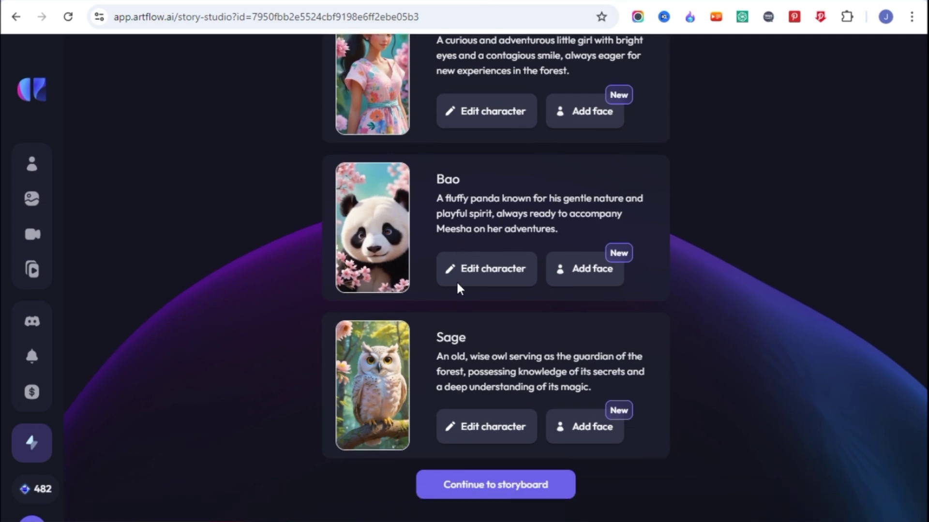
pyautogui.scroll(3, 450, 280)
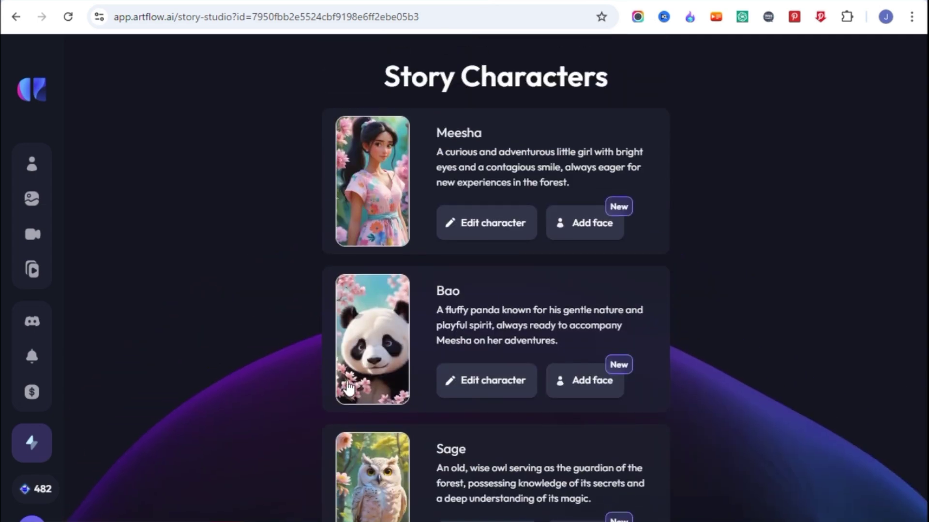
pyautogui.scroll(-3, 402, 459)
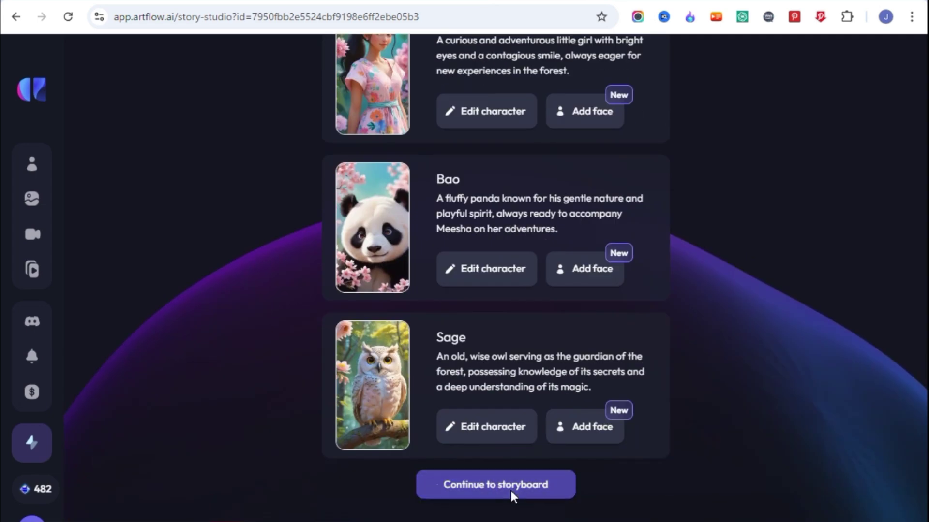
# Step: Open the storyboard and switch the opening shot to its second image variant
pyautogui.click(510, 489)
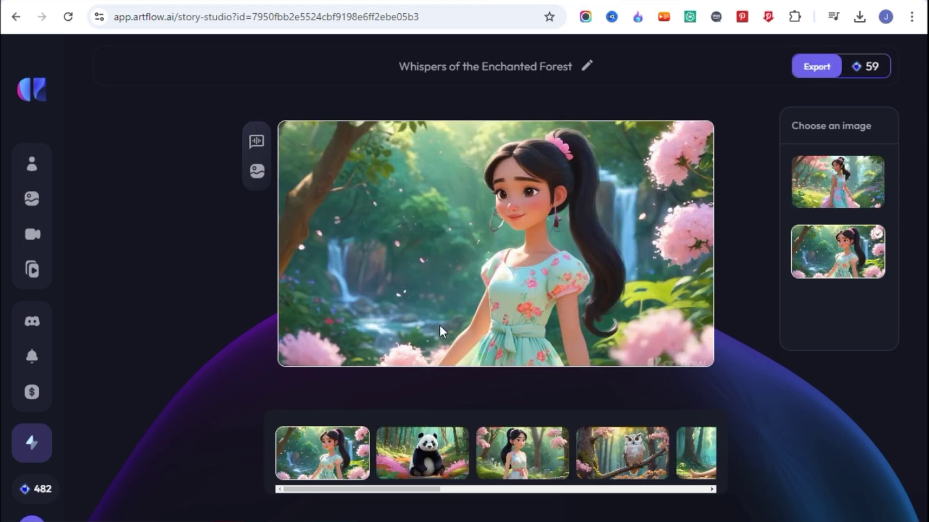
pyautogui.moveTo(385, 490); pyautogui.dragTo(663, 490)
pyautogui.click(838, 165)
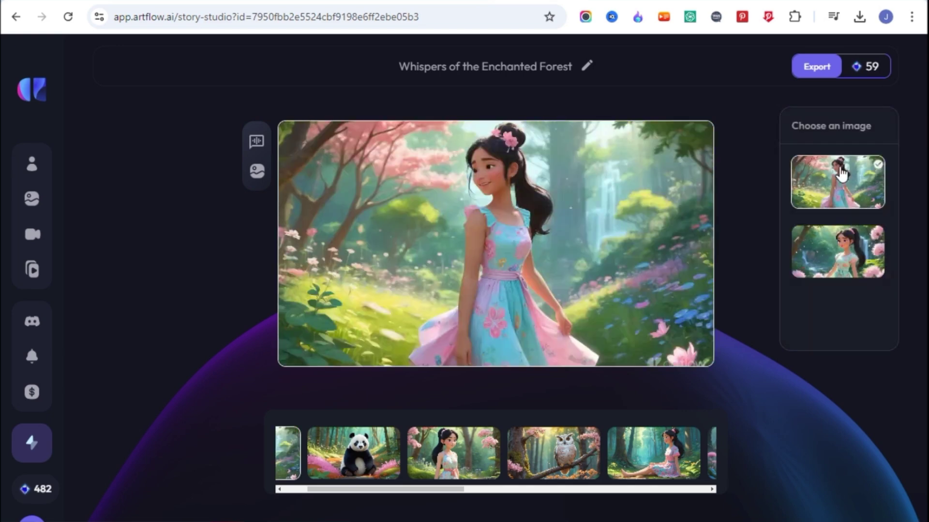
pyautogui.click(829, 254)
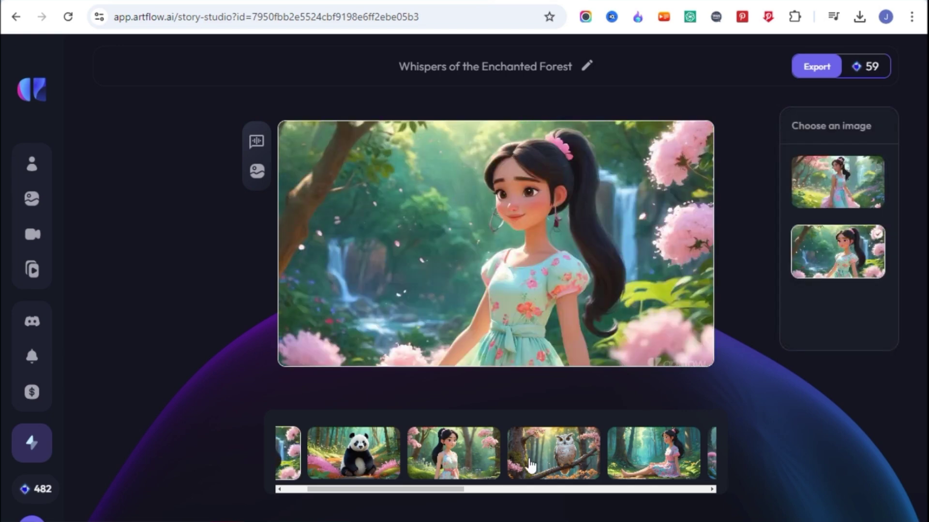
# Step: Use the single-owl image for the owl shot and the cross-legged image for the sitting shot
pyautogui.moveTo(445, 489); pyautogui.dragTo(722, 489)
pyautogui.click(670, 458)
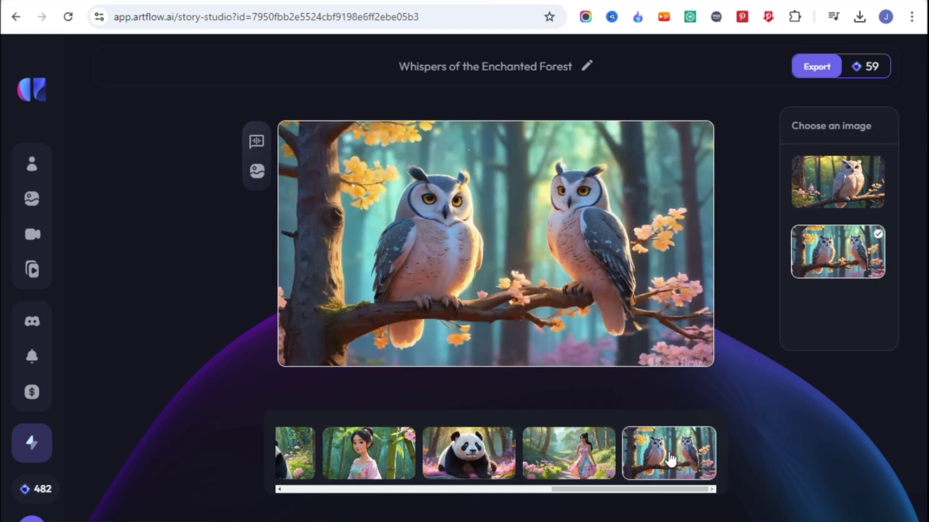
pyautogui.click(836, 195)
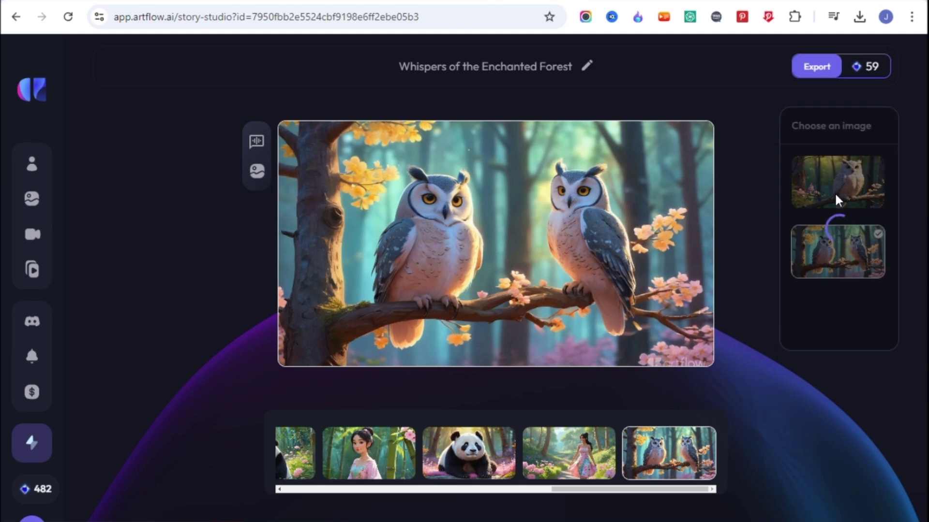
pyautogui.moveTo(604, 488); pyautogui.dragTo(440, 491)
pyautogui.click(439, 457)
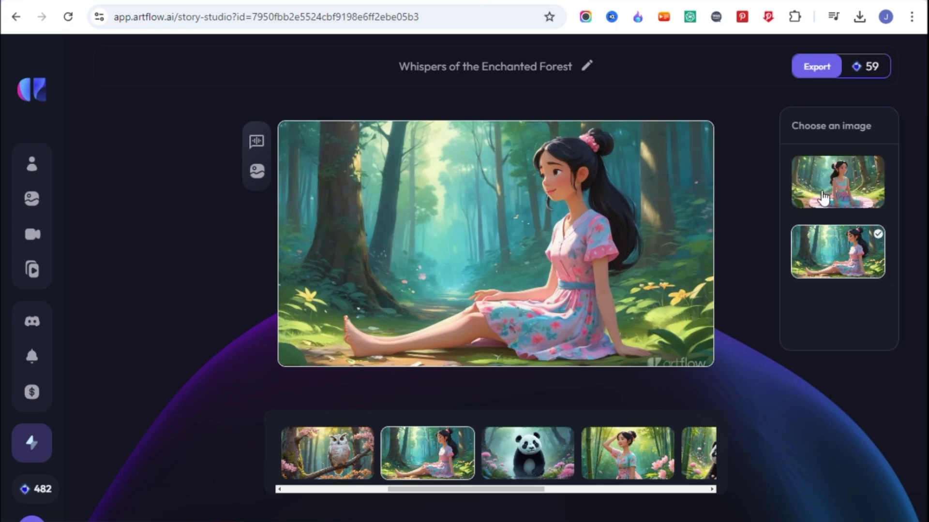
pyautogui.click(840, 181)
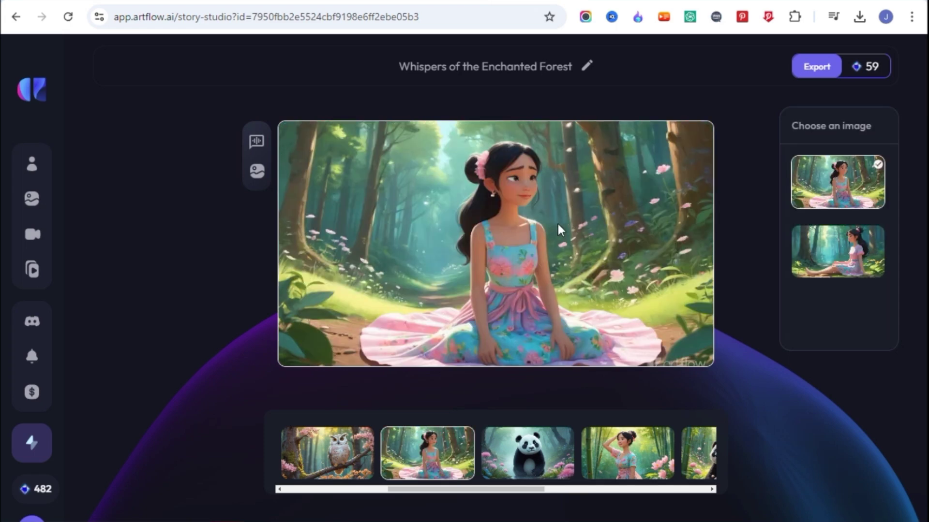
# Step: Inspect the sitting shot's character, Activity and background details, then close without regenerating
pyautogui.click(257, 172)
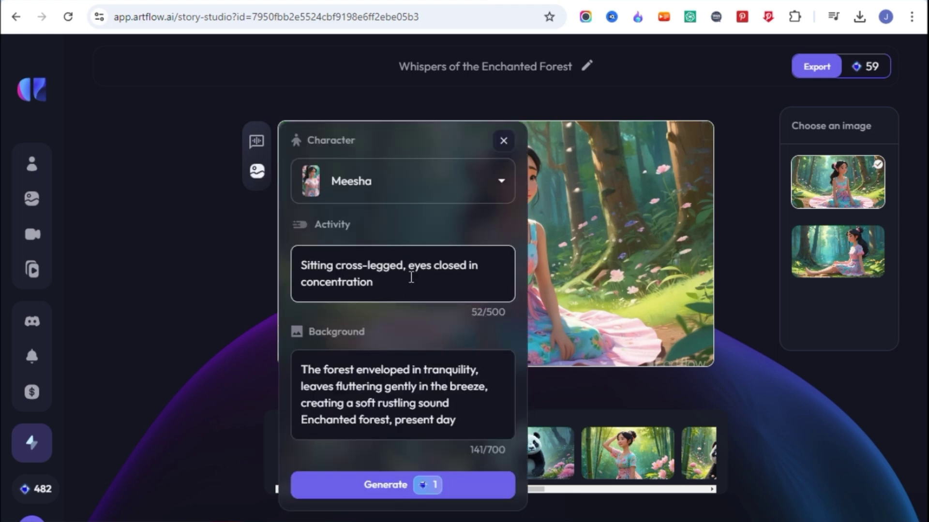
pyautogui.click(373, 281)
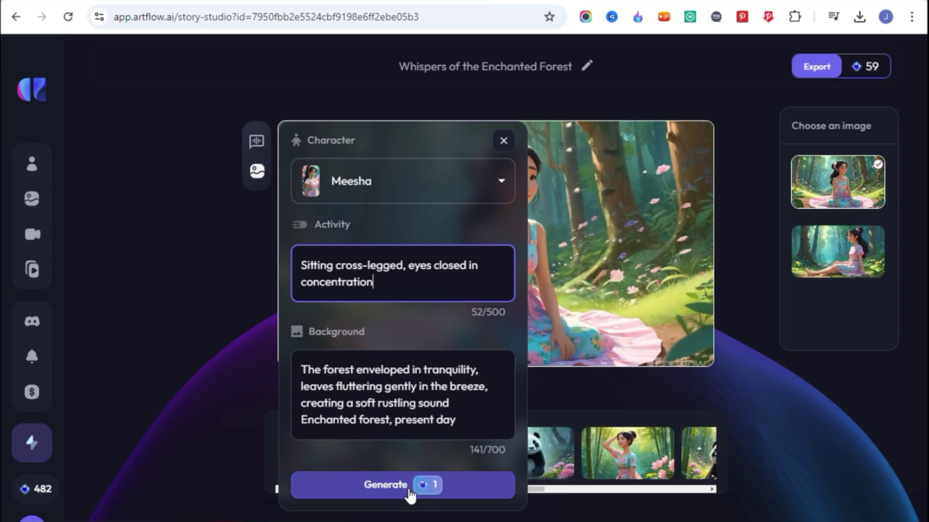
pyautogui.moveTo(425, 494)
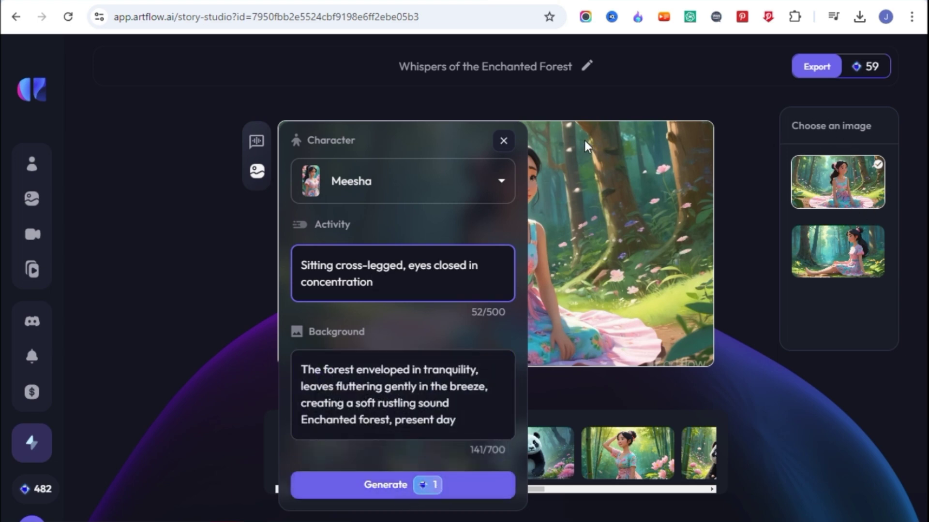
pyautogui.click(504, 142)
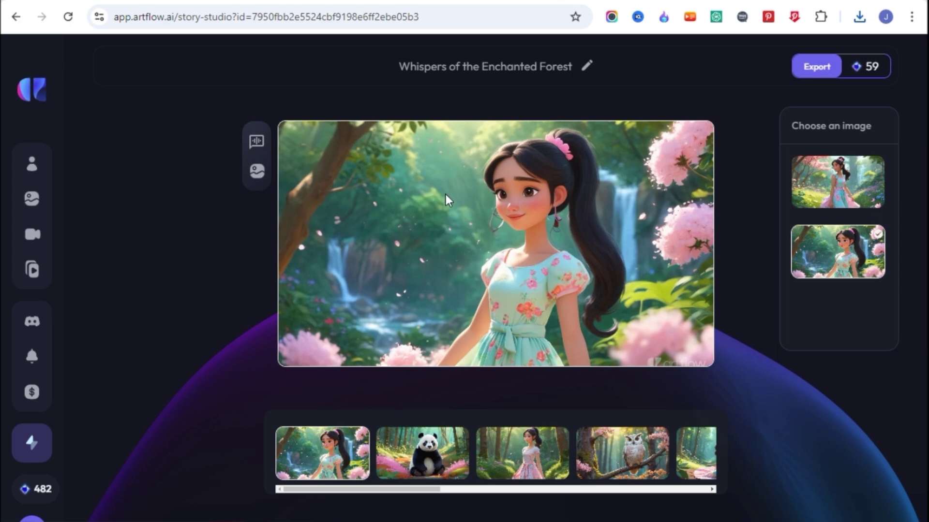
# Step: Save the waterfall, panda, cross-legged girl and owl storyboard images as WEBP files in Downloads
pyautogui.rightClick(376, 190)
pyautogui.click(475, 231)
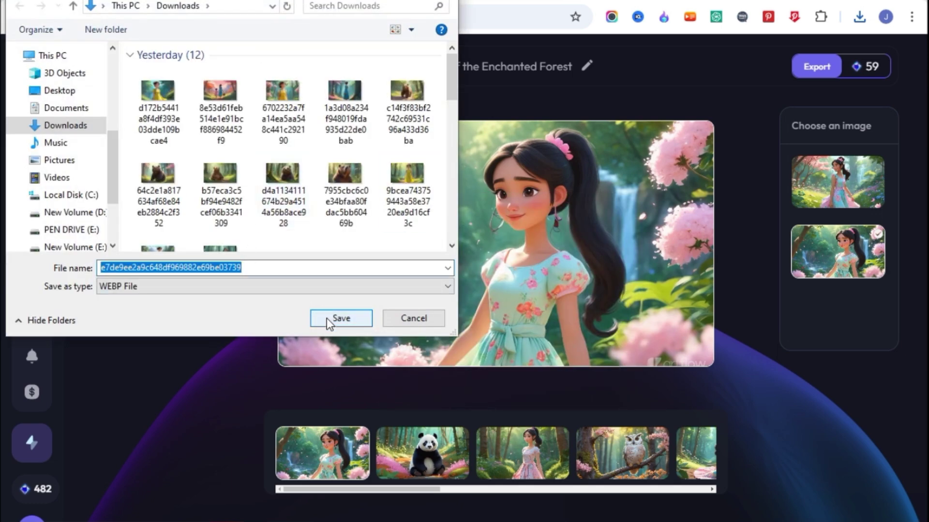
pyautogui.click(326, 320)
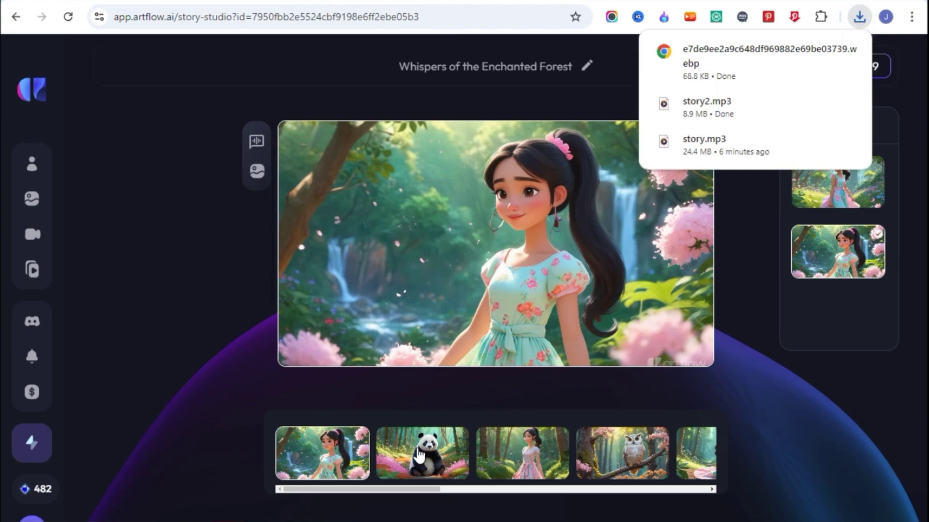
pyautogui.click(422, 454)
pyautogui.rightClick(513, 211)
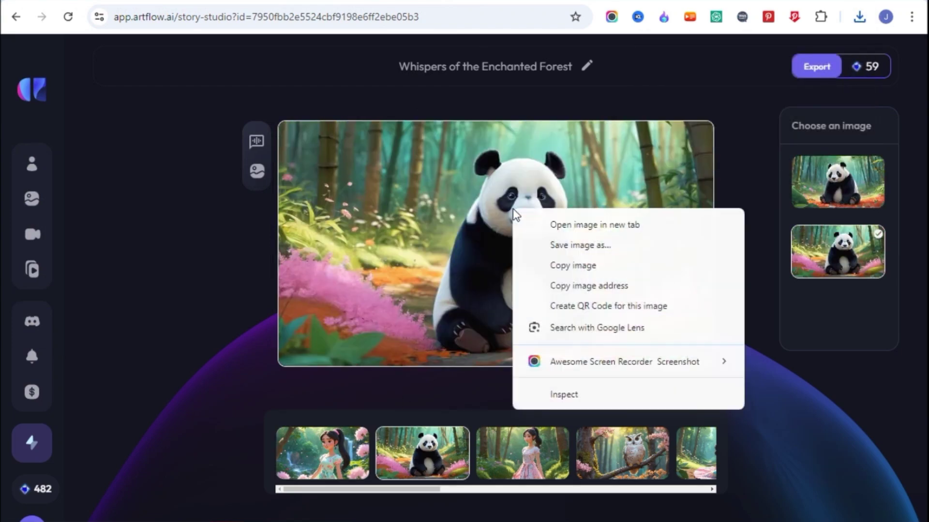
pyautogui.click(569, 246)
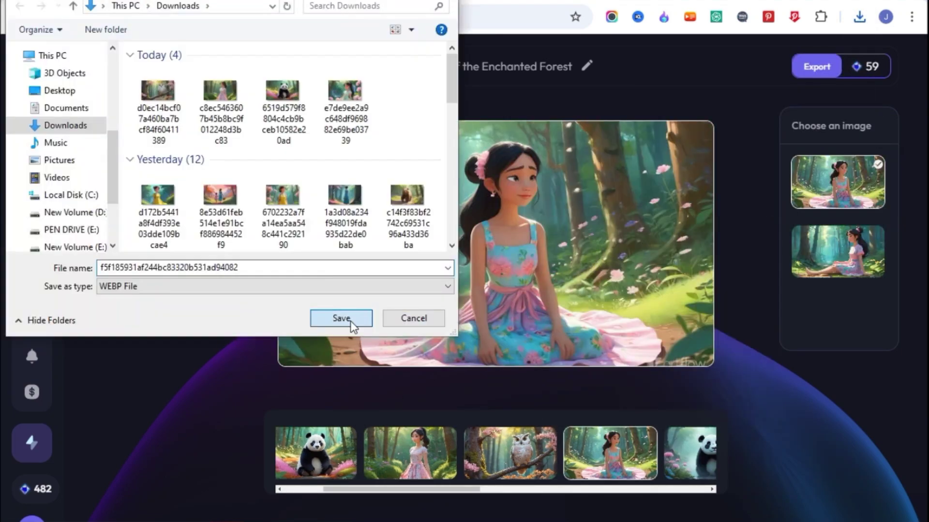
pyautogui.click(350, 324)
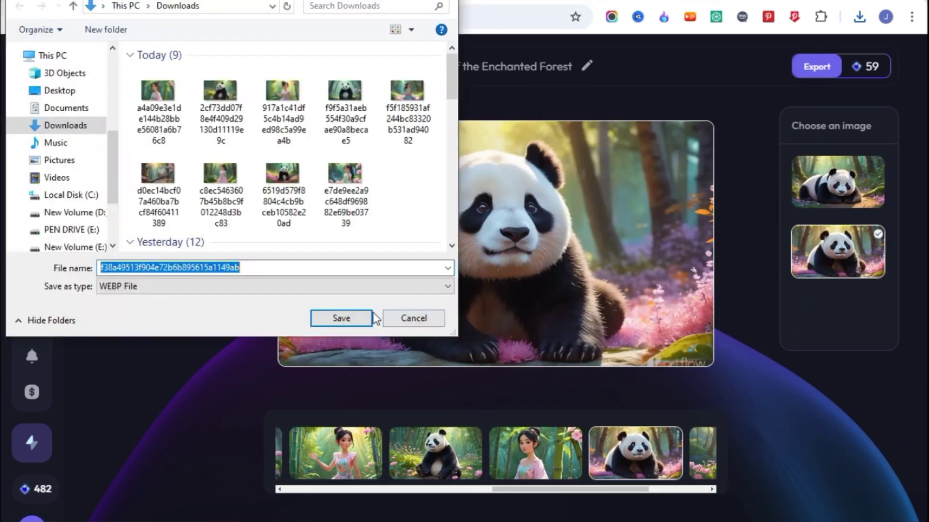
pyautogui.click(368, 318)
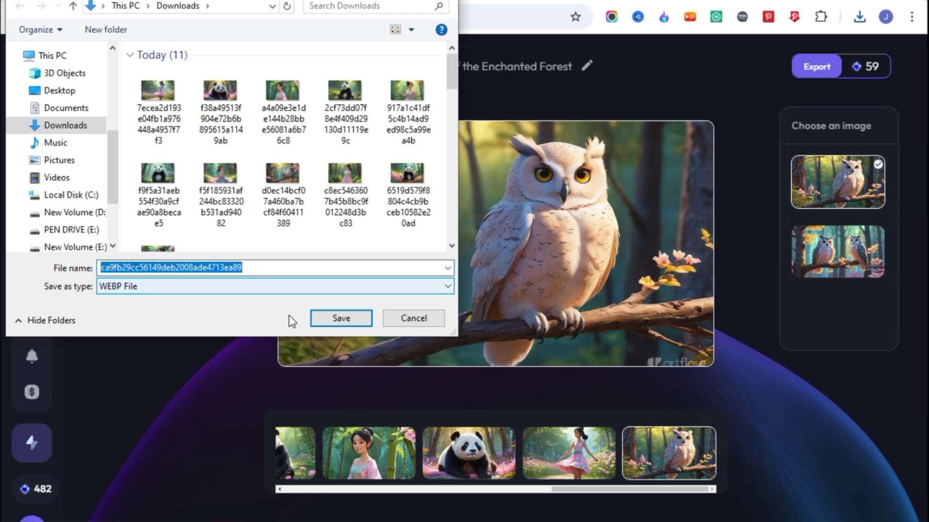
pyautogui.click(342, 318)
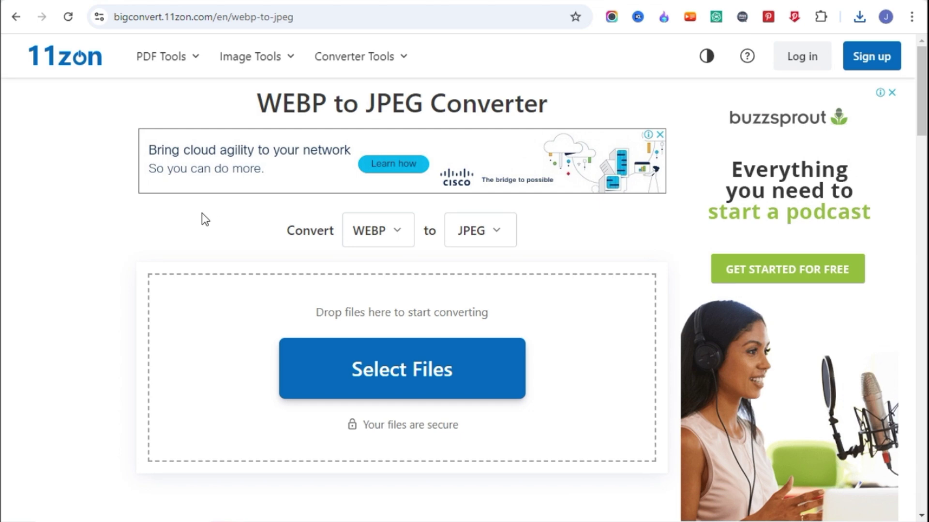
# Step: Load all the saved WEBP storyboard images into 11zon and convert them to JPEG
pyautogui.click(408, 365)
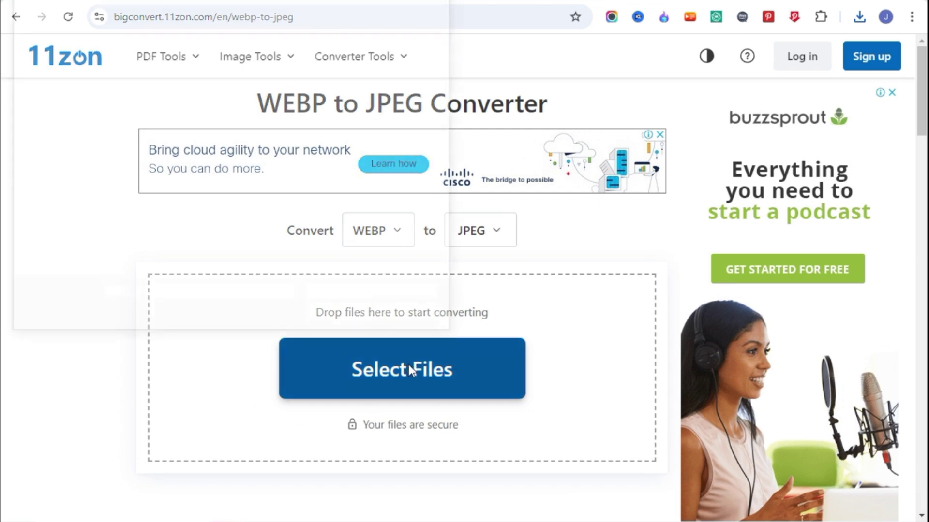
pyautogui.keyDown('shift'); pyautogui.click(157, 62); pyautogui.keyUp('shift')
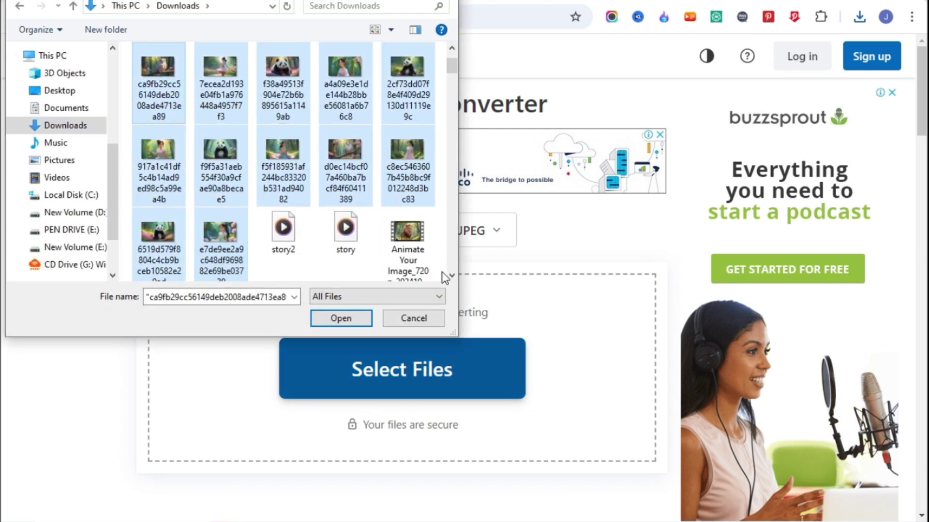
pyautogui.click(335, 318)
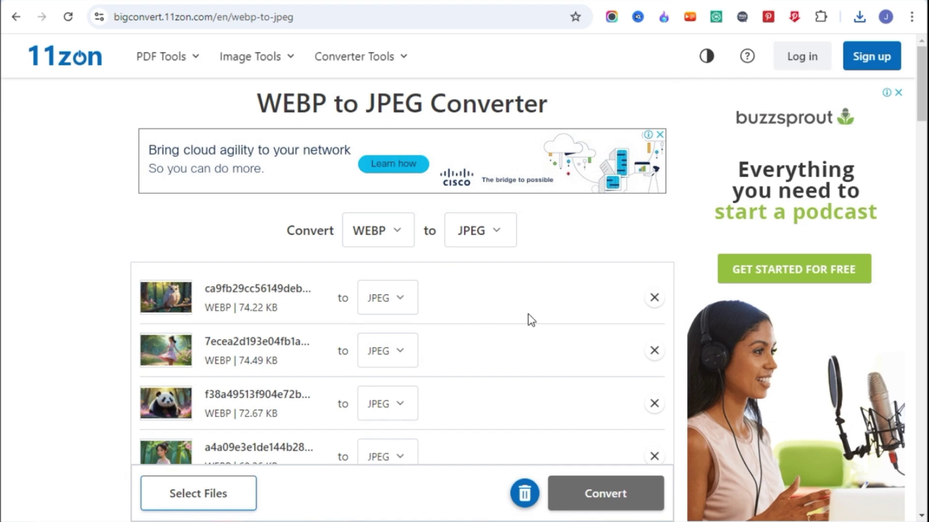
pyautogui.scroll(-10, 530, 320)
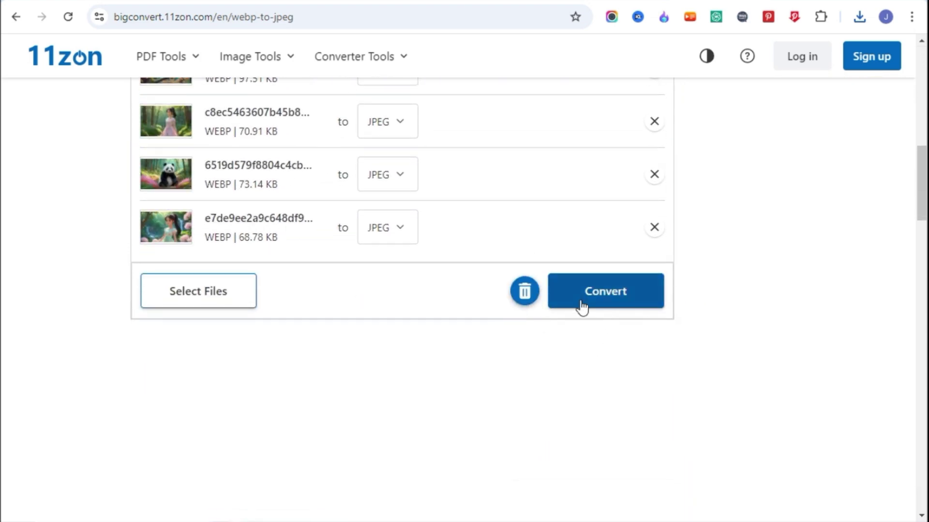
pyautogui.click(598, 305)
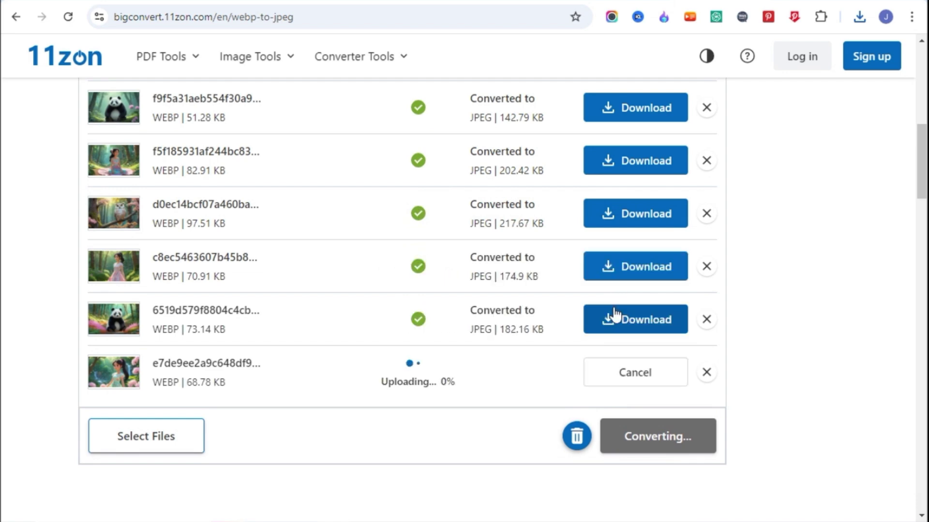
# Step: Download the converted JPEG images, including the last one and the owl image
pyautogui.scroll(-3, 614, 307)
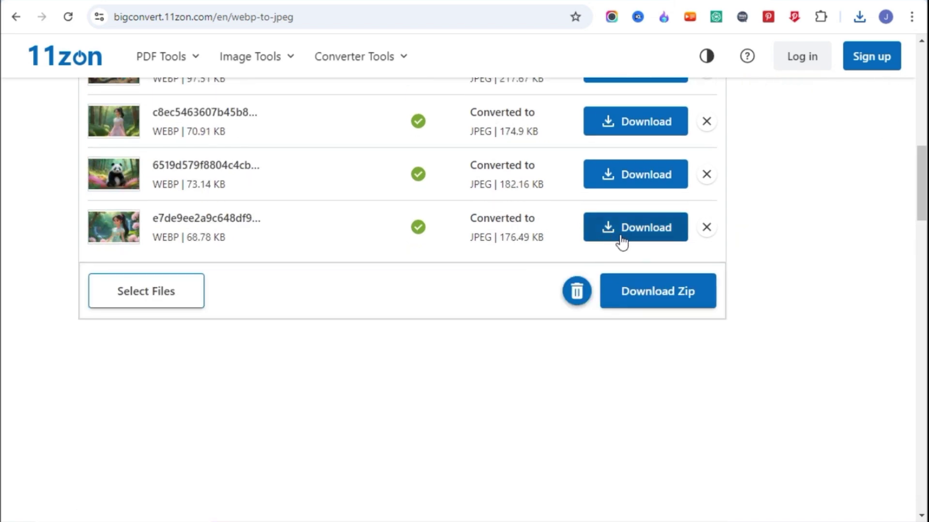
pyautogui.click(621, 242)
pyautogui.scroll(8, 649, 214)
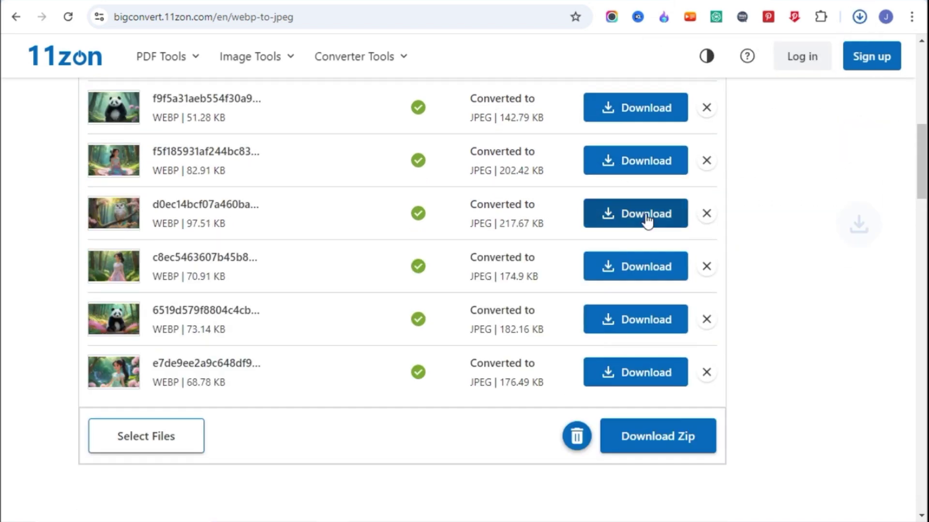
pyautogui.click(626, 351)
pyautogui.scroll(3, 625, 351)
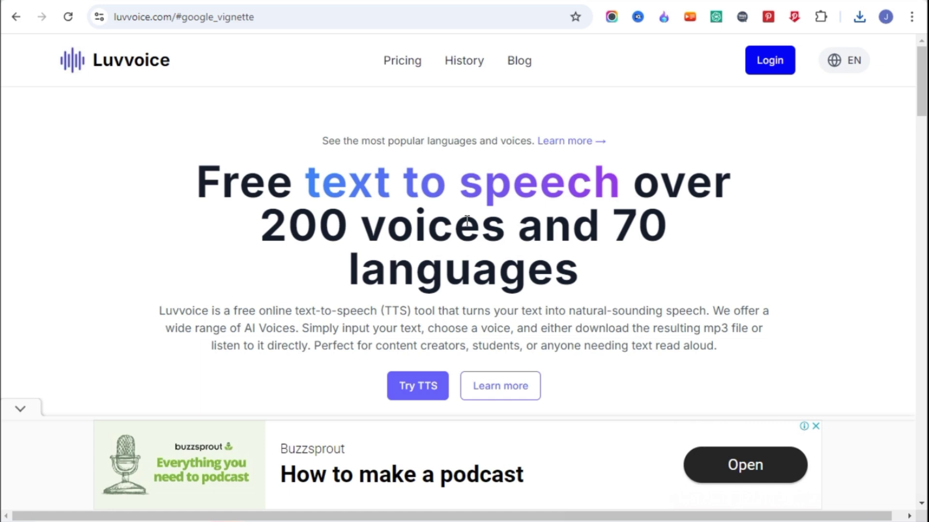
# Step: Sign in to Luvvoice with a Google account and scroll to the Text to Speech box
pyautogui.click(783, 60)
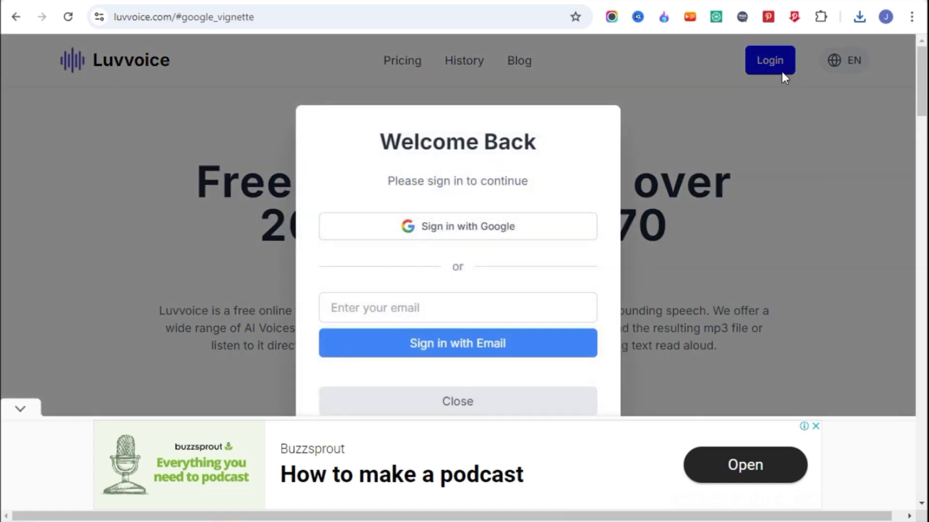
pyautogui.click(432, 238)
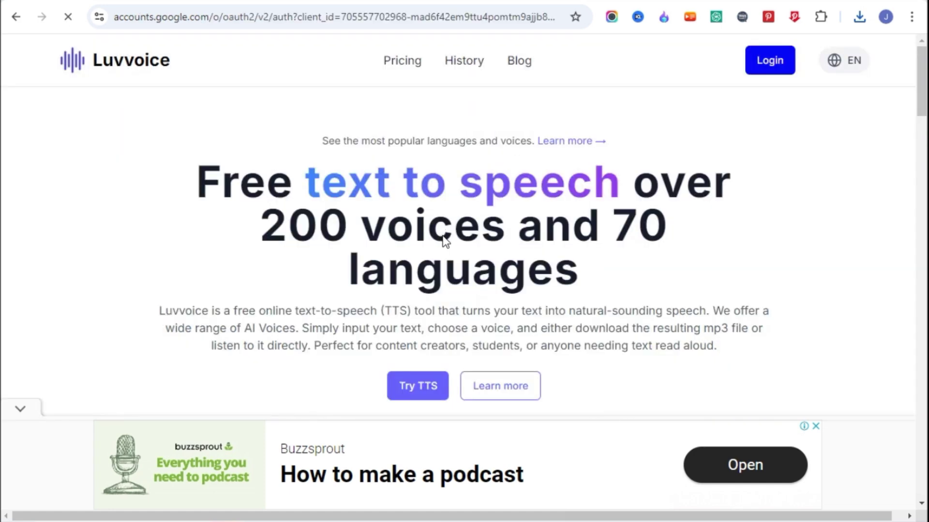
pyautogui.click(462, 170)
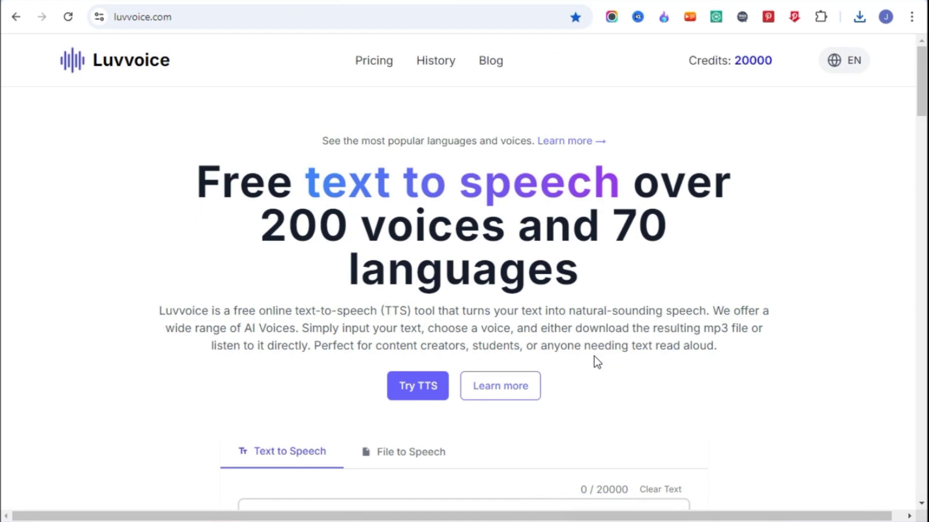
pyautogui.scroll(-7, 312, 175)
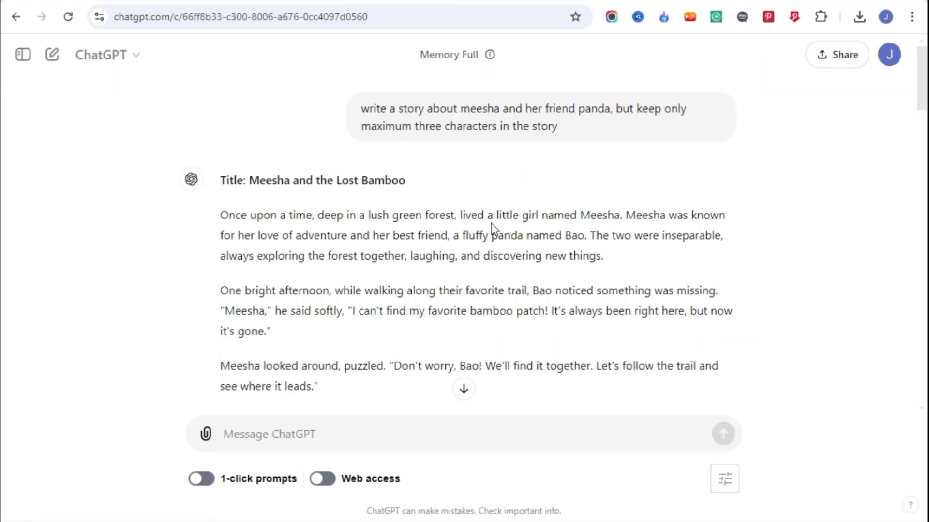
# Step: Ask ChatGPT 'plz translate above englsih story in hindi' and select the Hindi translation
pyautogui.scroll(-2, 336, 198)
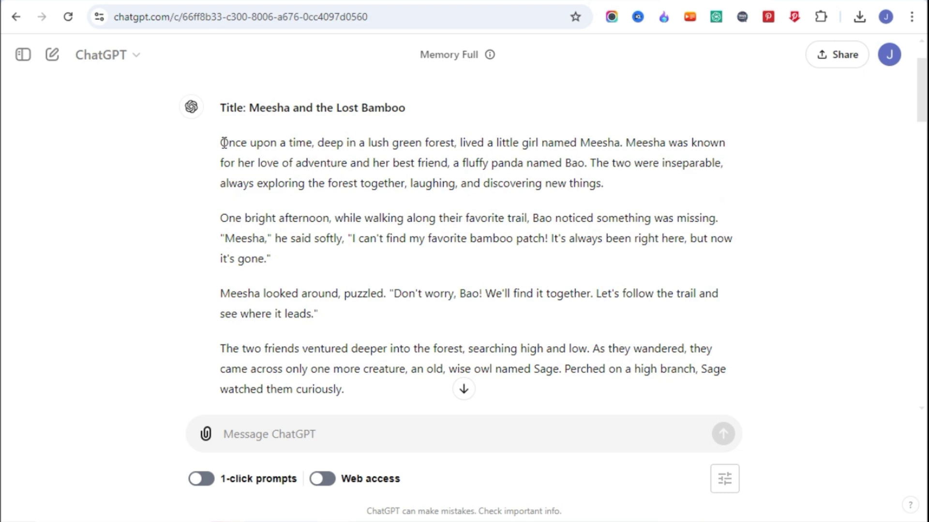
pyautogui.moveTo(221, 143); pyautogui.dragTo(352, 368)
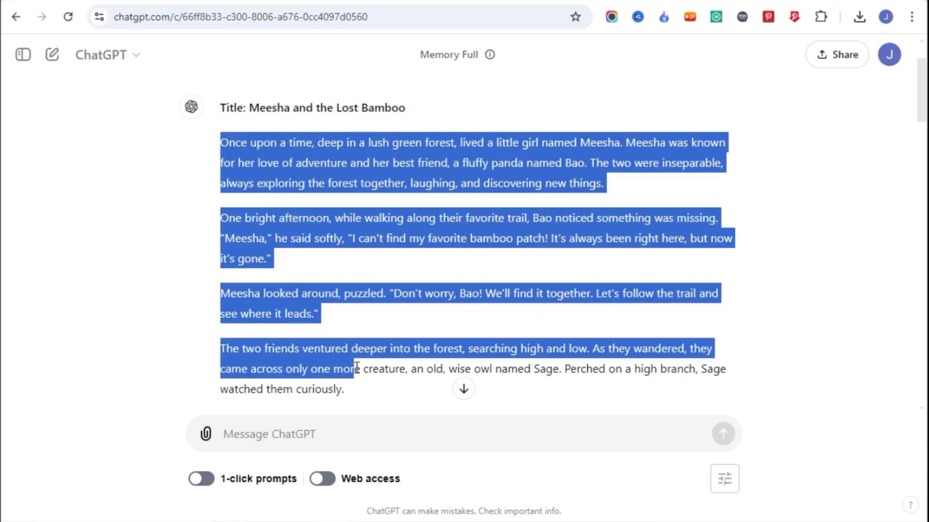
pyautogui.moveTo(398, 369); pyautogui.dragTo(495, 369)
pyautogui.scroll(-5, 575, 315)
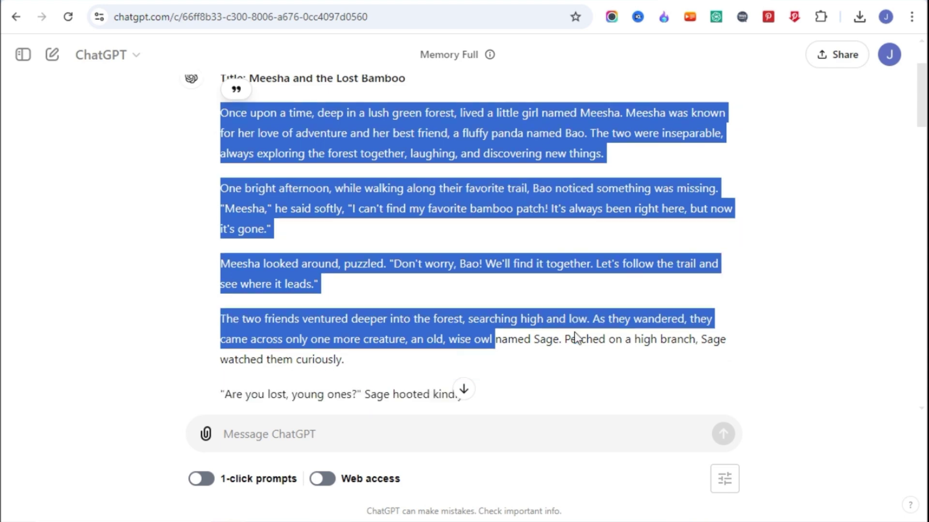
pyautogui.click(459, 260)
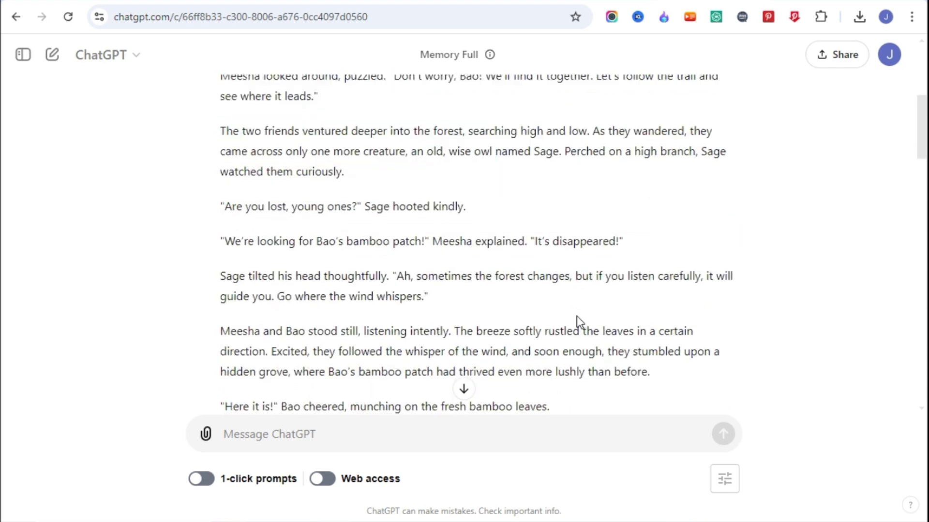
pyautogui.scroll(-5, 580, 321)
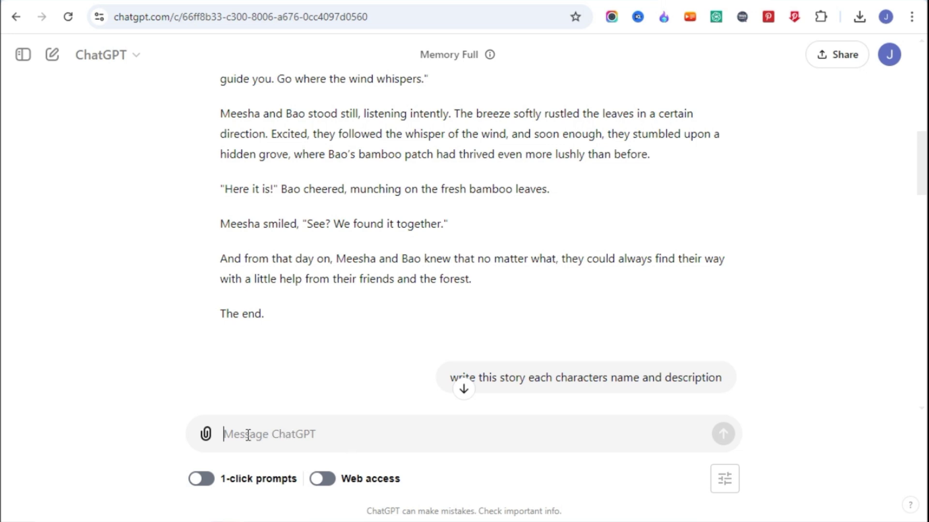
pyautogui.write('plz translate above englsih story in hindi')
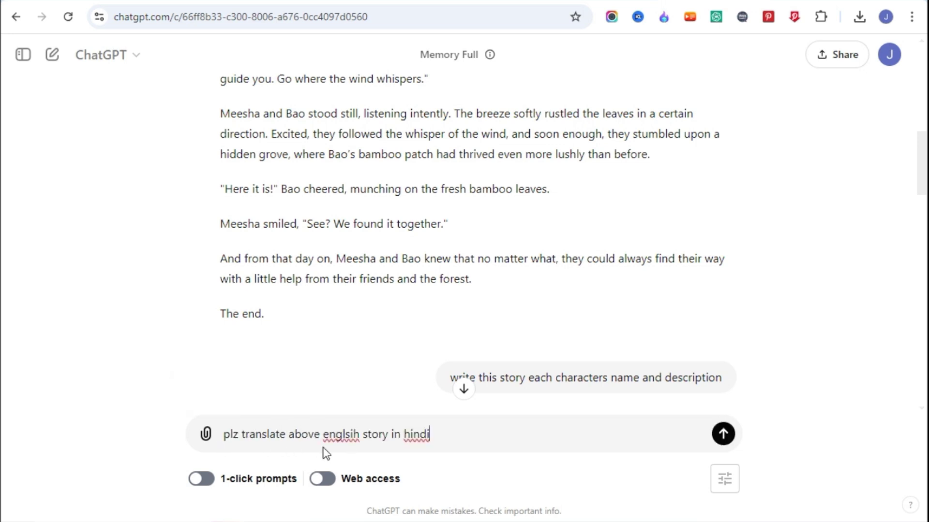
pyautogui.click(723, 434)
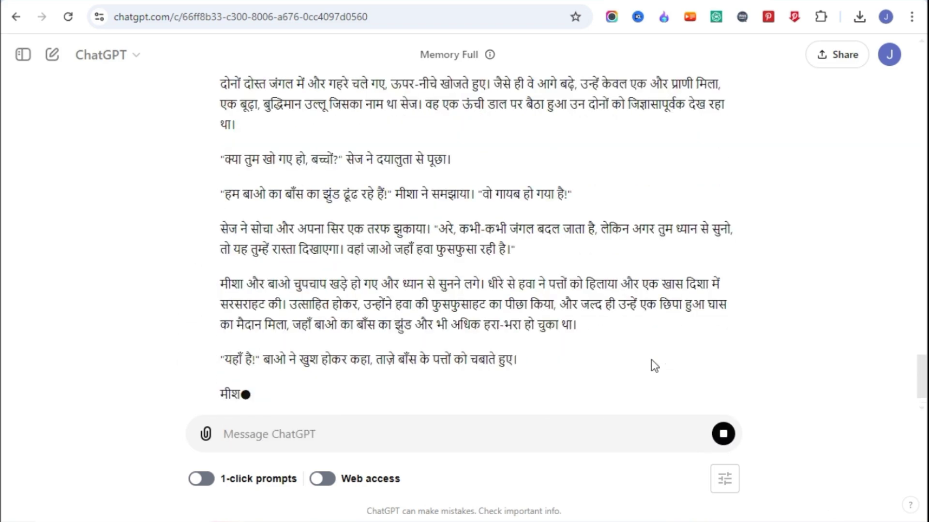
pyautogui.moveTo(220, 213); pyautogui.dragTo(418, 337)
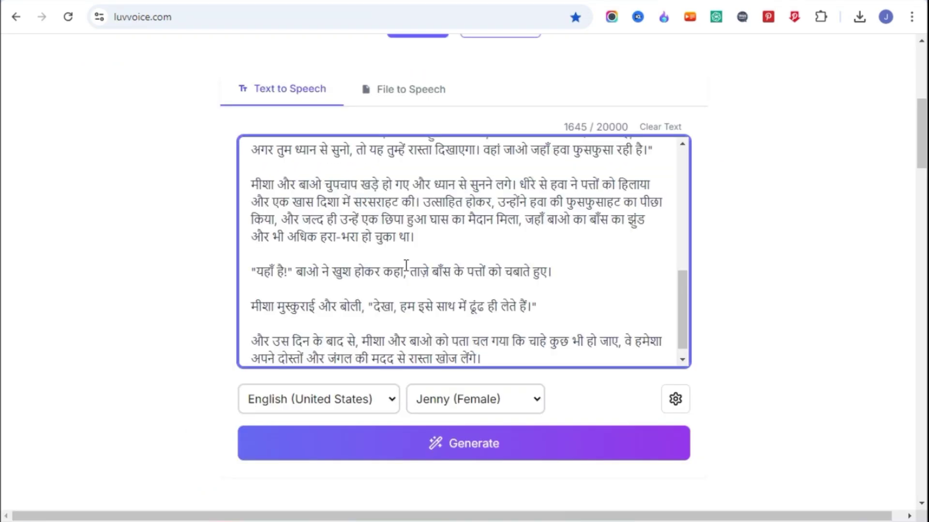
# Step: Set the language to Hindi (India) and voice to Swara (Female), then generate the narration
pyautogui.click(350, 399)
pyautogui.write('hi')
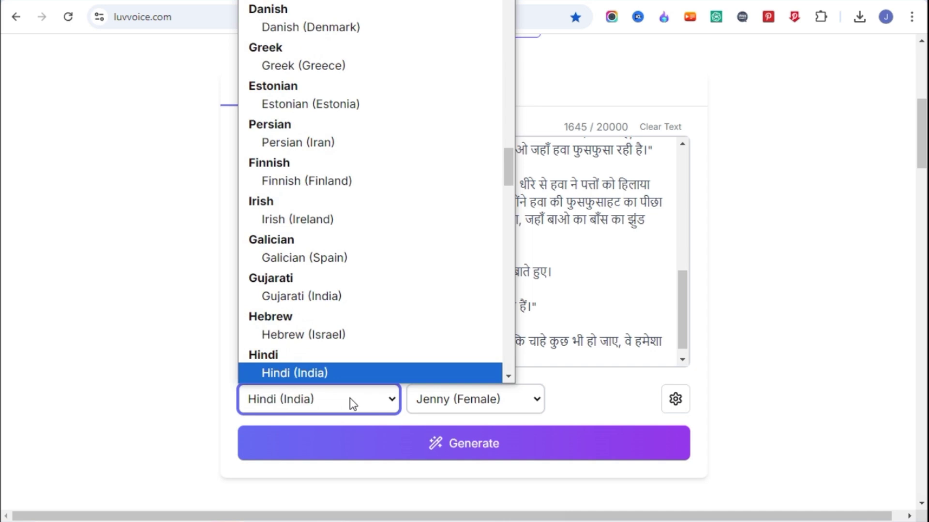
pyautogui.press('Return')
pyautogui.click(438, 407)
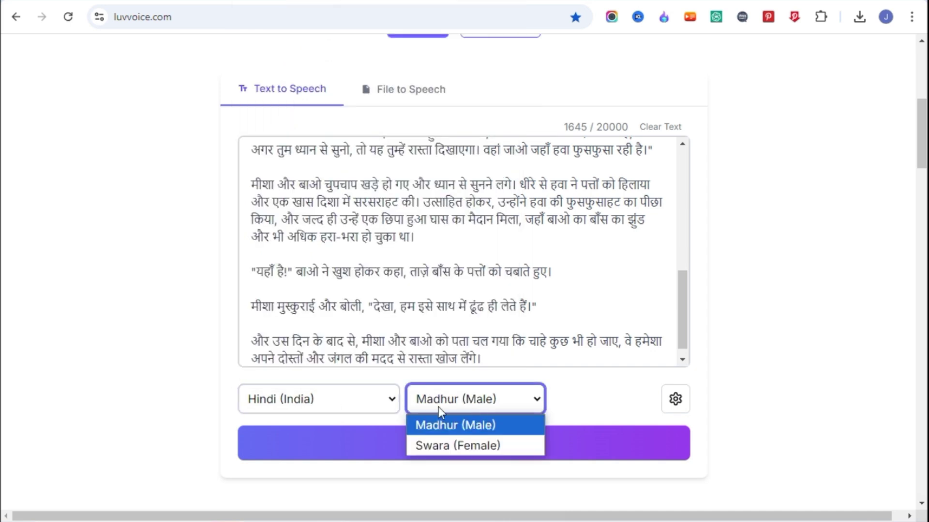
pyautogui.click(466, 447)
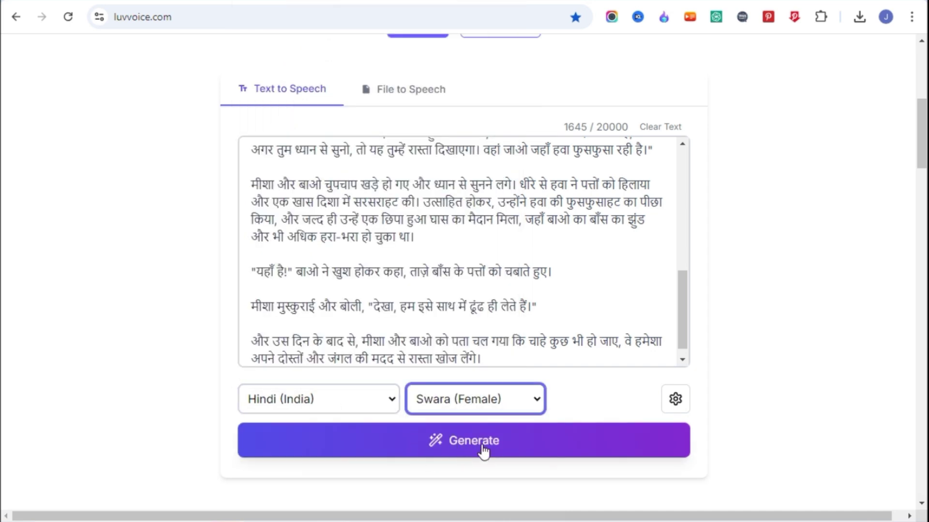
pyautogui.click(462, 446)
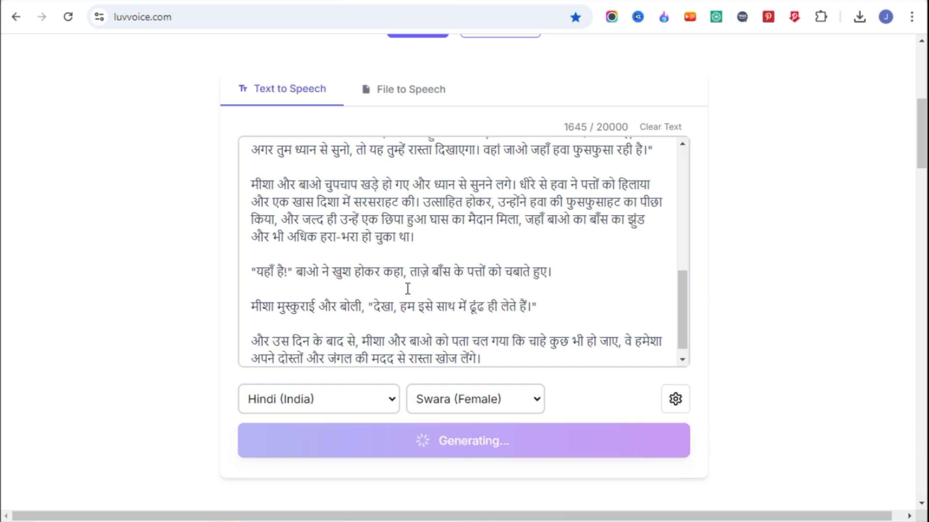
# Step: Download the generated 2:38 Hindi narration as an MP3
pyautogui.scroll(-3, 315, 338)
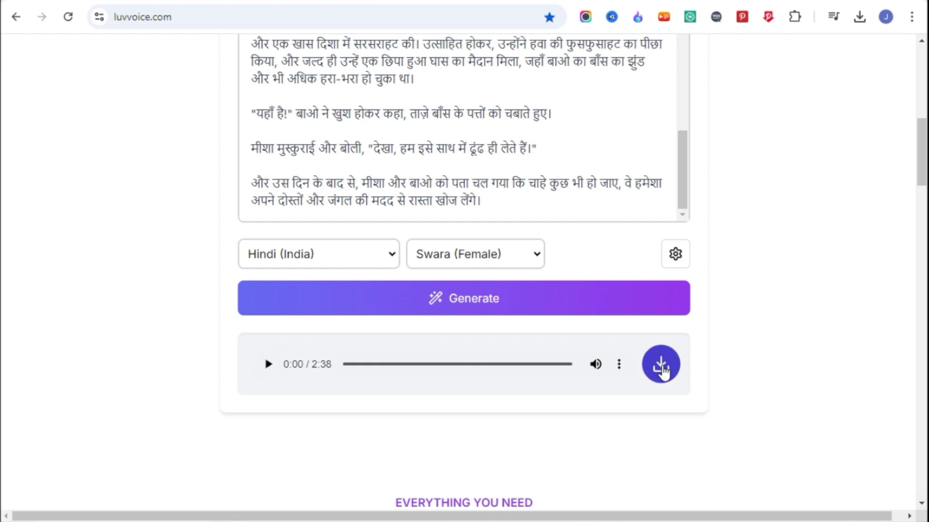
pyautogui.click(619, 365)
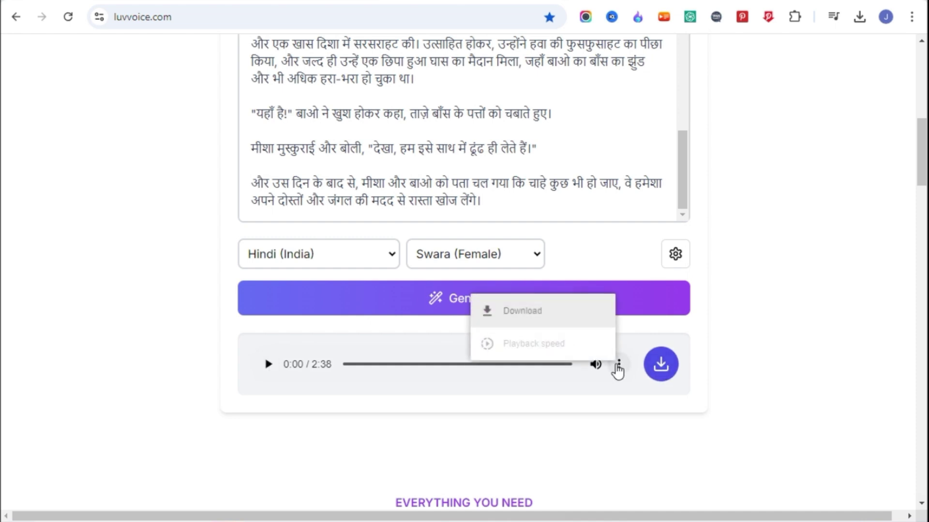
pyautogui.click(537, 316)
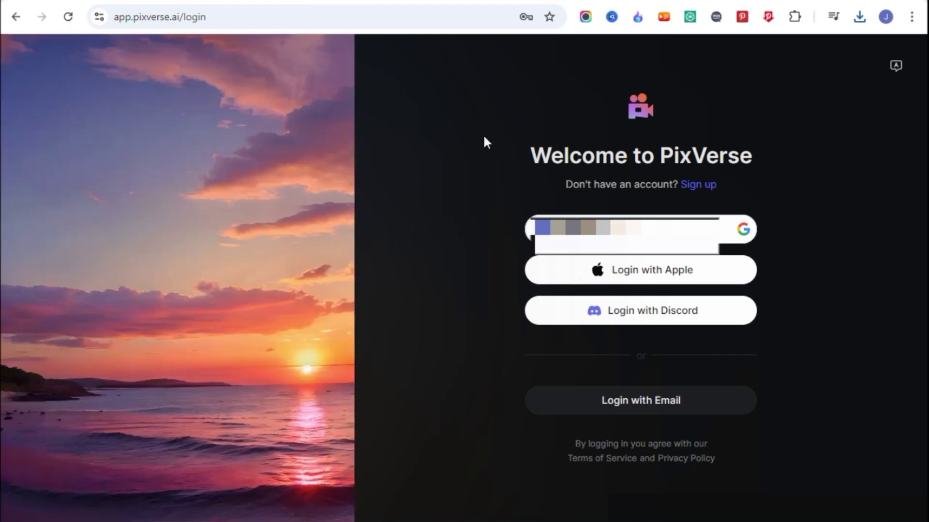
# Step: Open PixVerse's sign-up form and copy a disposable e-mail address from a new tab
pyautogui.moveTo(659, 156); pyautogui.dragTo(765, 164)
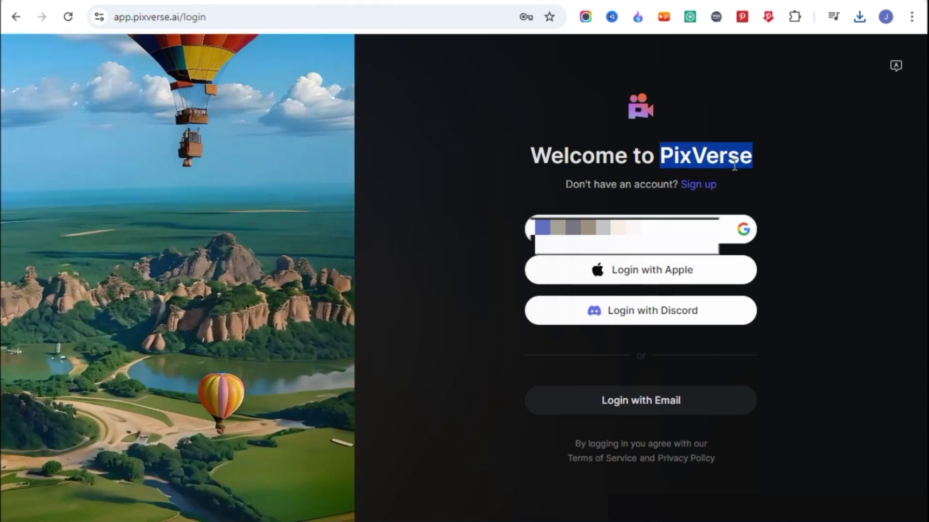
pyautogui.click(718, 162)
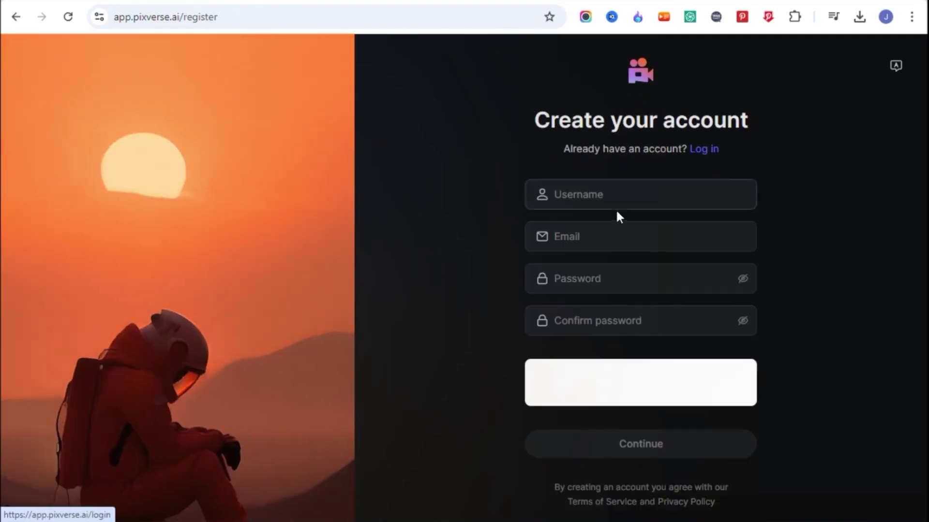
pyautogui.hotkey('ctrl', 't')
pyautogui.click(637, 16)
pyautogui.click(620, 294)
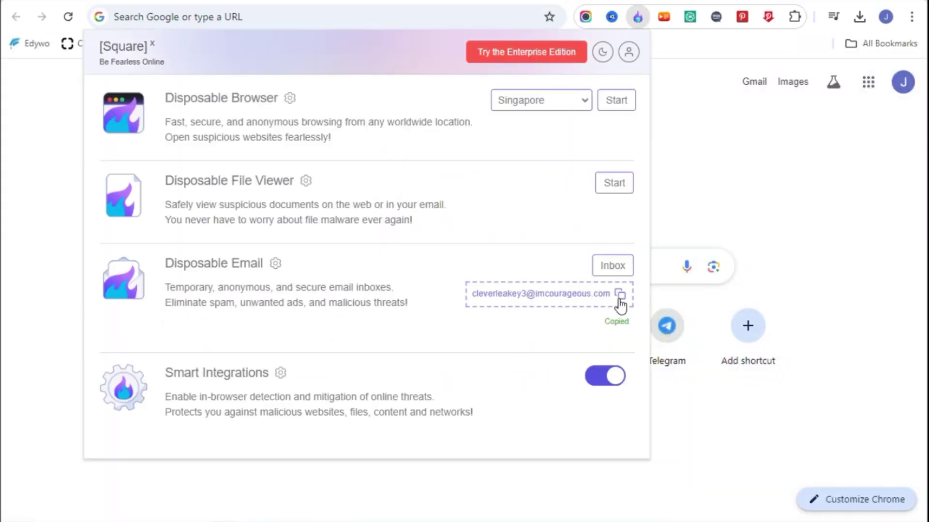
pyautogui.click(585, 2)
# Step: Fill in a username, the disposable e-mail and a password, and submit the sign-up
pyautogui.click(599, 196)
pyautogui.write('meera')
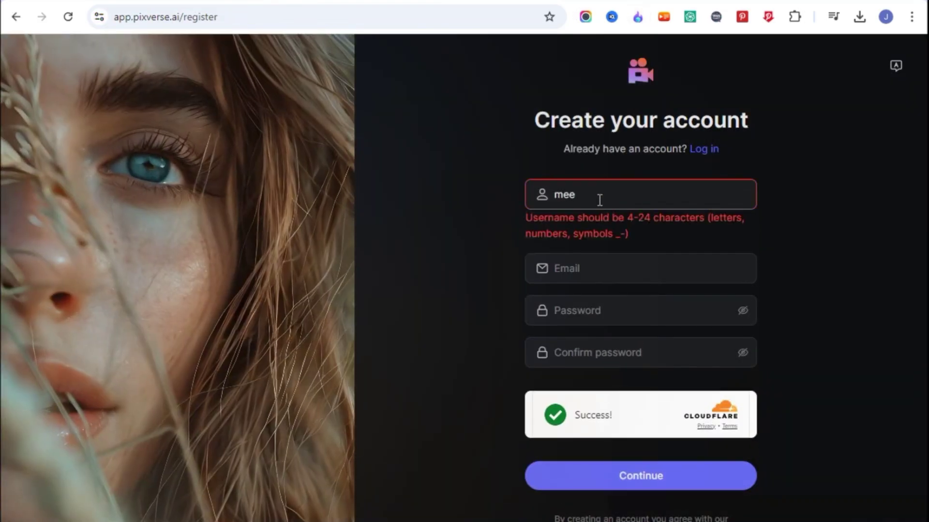
pyautogui.click(595, 242)
pyautogui.hotkey('ctrl', 'v')
pyautogui.click(576, 283)
pyautogui.write('••••')
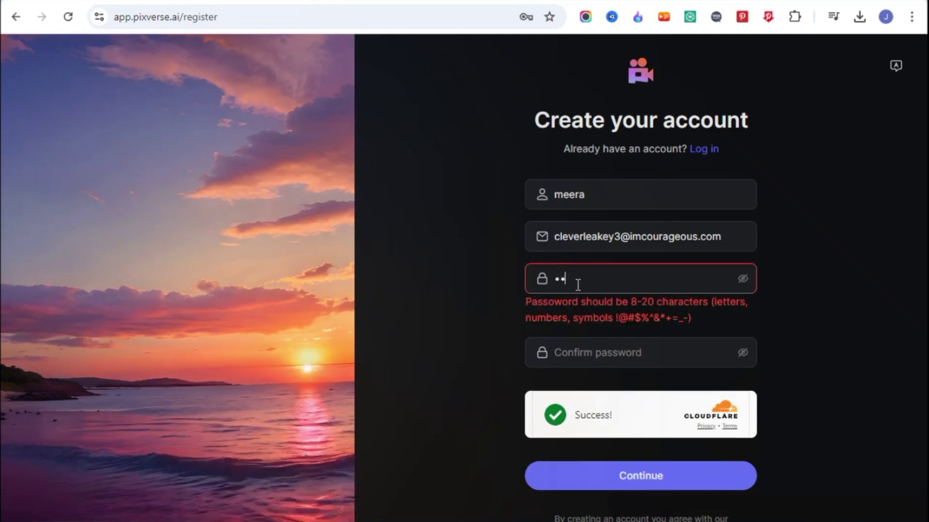
pyautogui.write('••••••')
pyautogui.click(578, 315)
pyautogui.write('••••••••••')
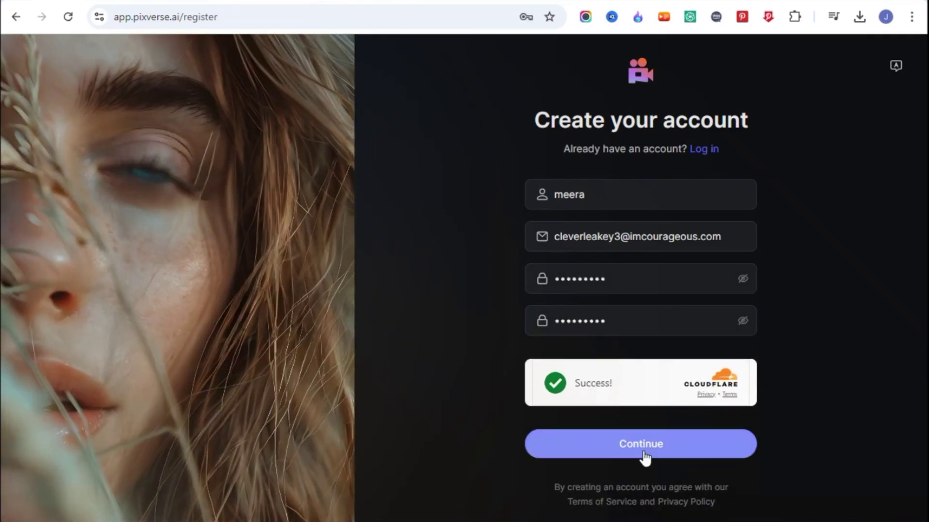
pyautogui.click(642, 449)
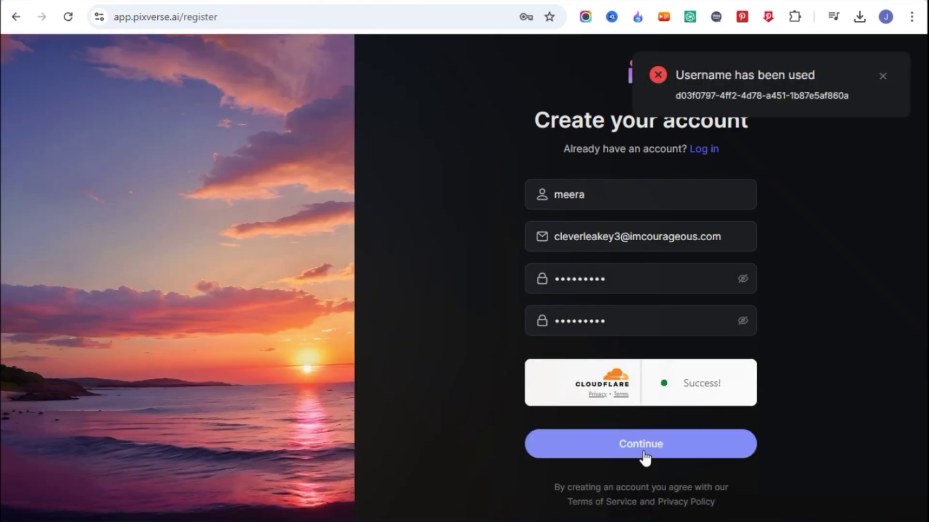
pyautogui.click(657, 446)
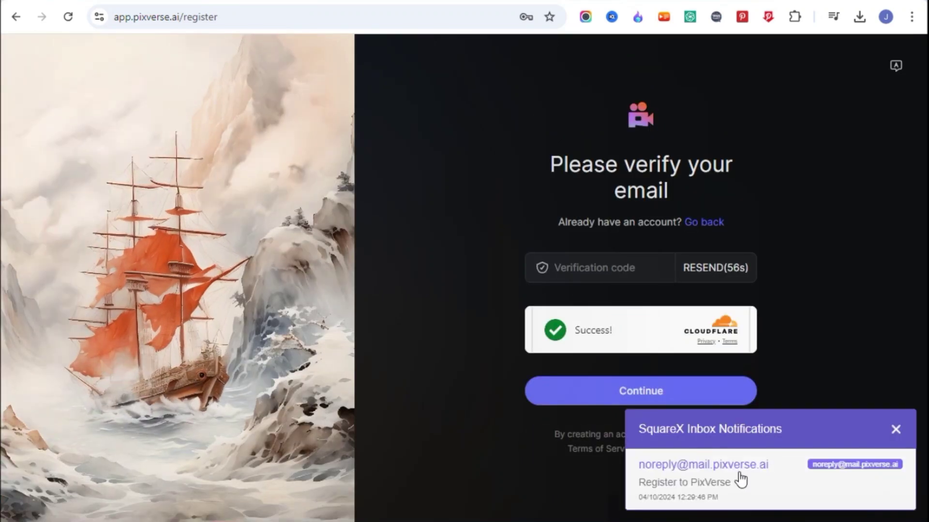
# Step: Enter the emailed verification code to activate the account, then go to the Create page
pyautogui.click(736, 474)
pyautogui.click(897, 57)
pyautogui.click(599, 263)
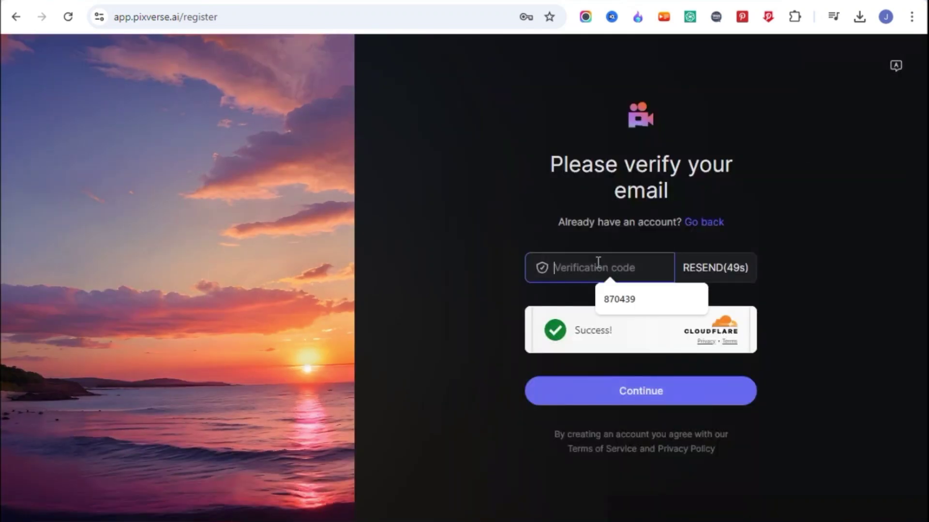
pyautogui.click(624, 296)
pyautogui.click(621, 391)
pyautogui.click(542, 54)
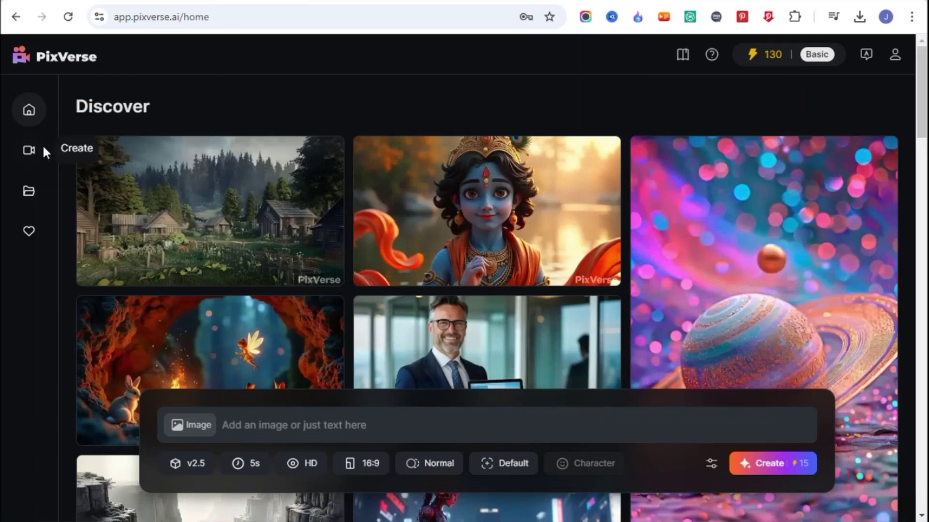
pyautogui.click(29, 152)
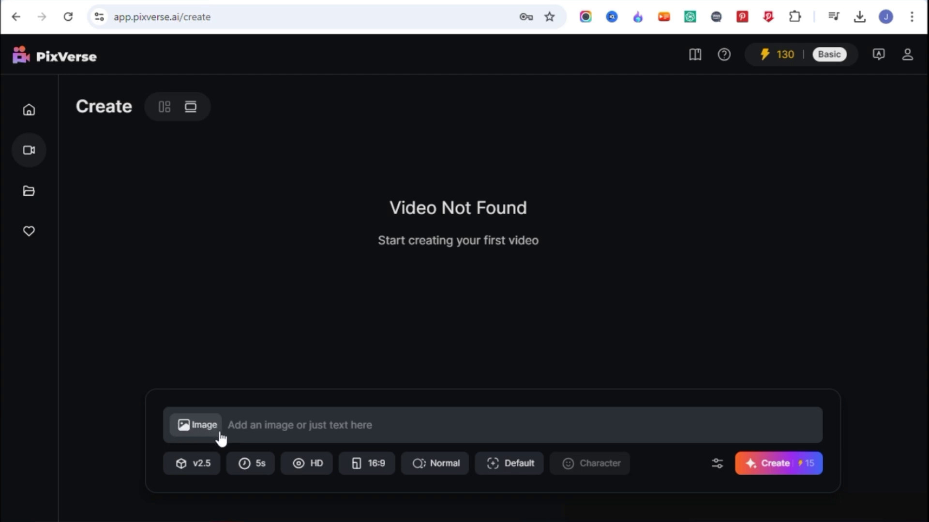
# Step: Upload the girl illustration and enter the prompt 'a girl is sitting and playing'
pyautogui.click(221, 439)
pyautogui.doubleClick(222, 255)
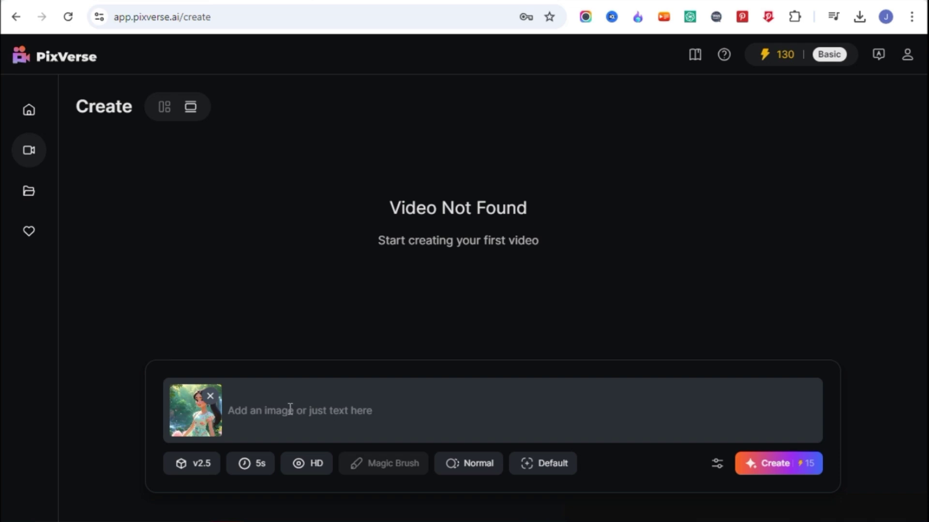
pyautogui.write('a girl is sitting and playing')
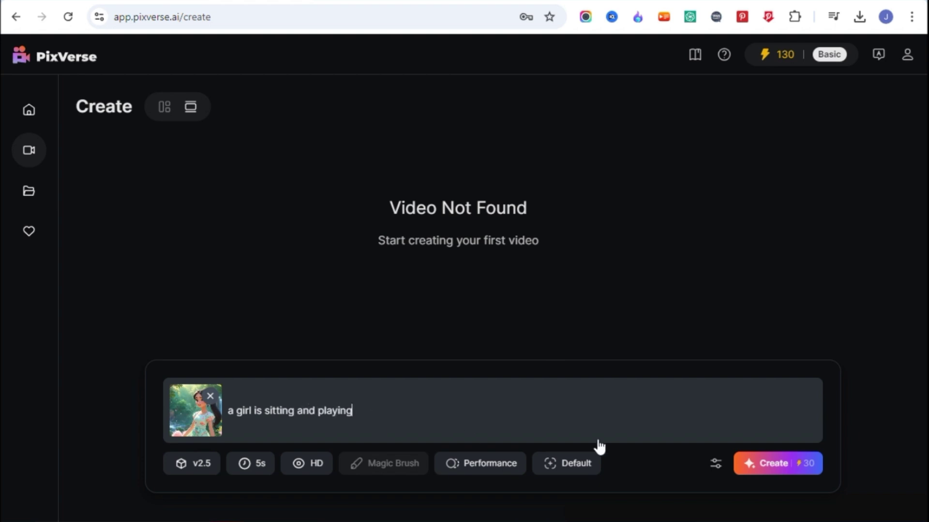
# Step: Keep Normal motion mode after trying Performance, check camera movement, and generate the 5-second video
pyautogui.click(478, 463)
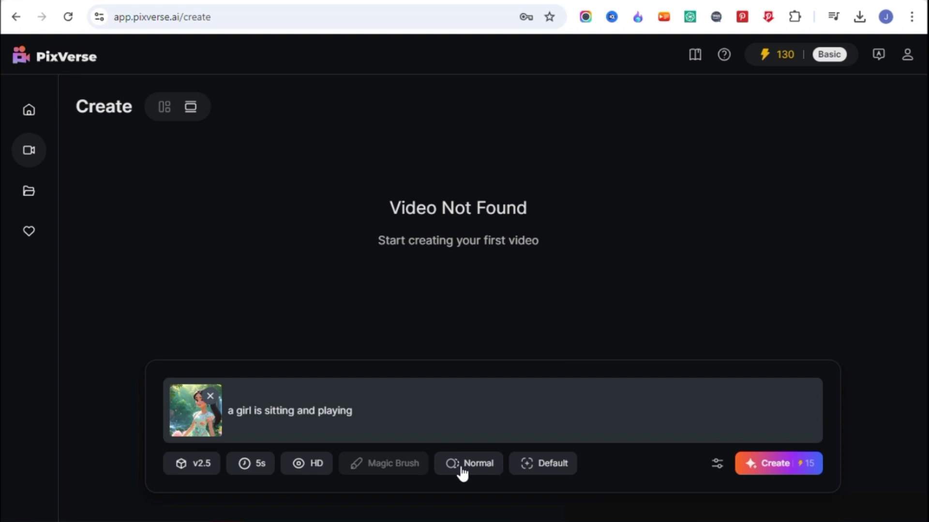
pyautogui.click(487, 472)
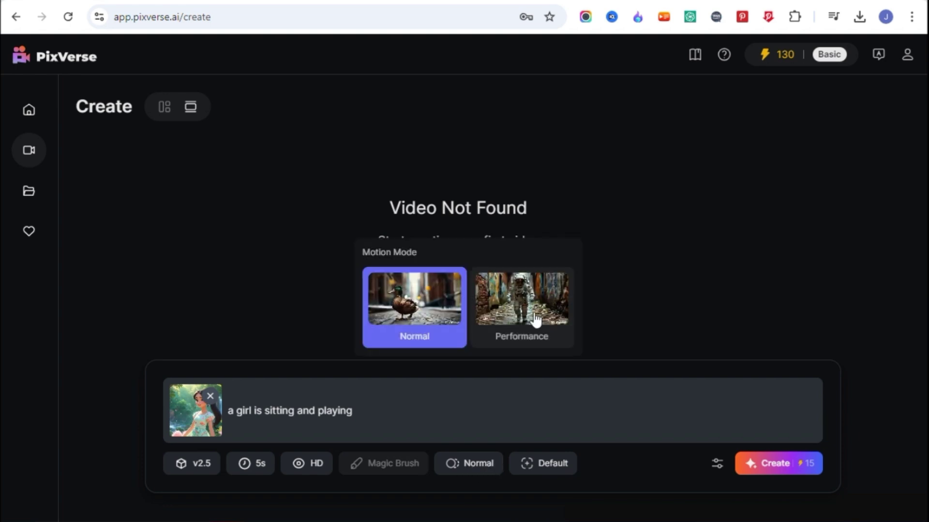
pyautogui.click(532, 318)
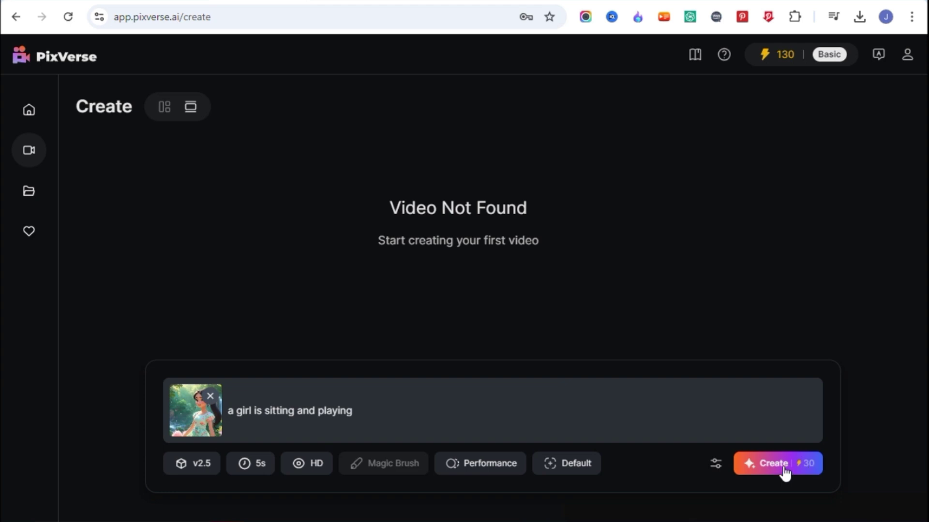
pyautogui.click(466, 469)
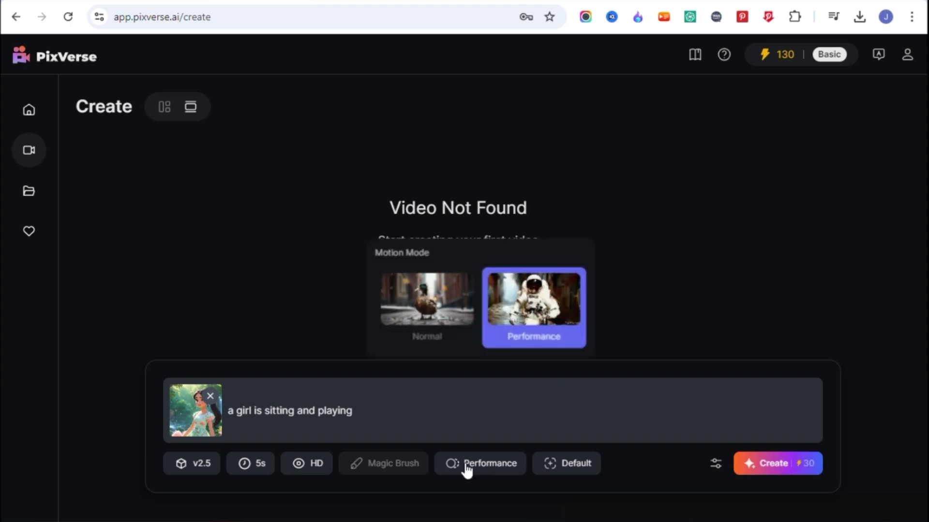
pyautogui.click(438, 319)
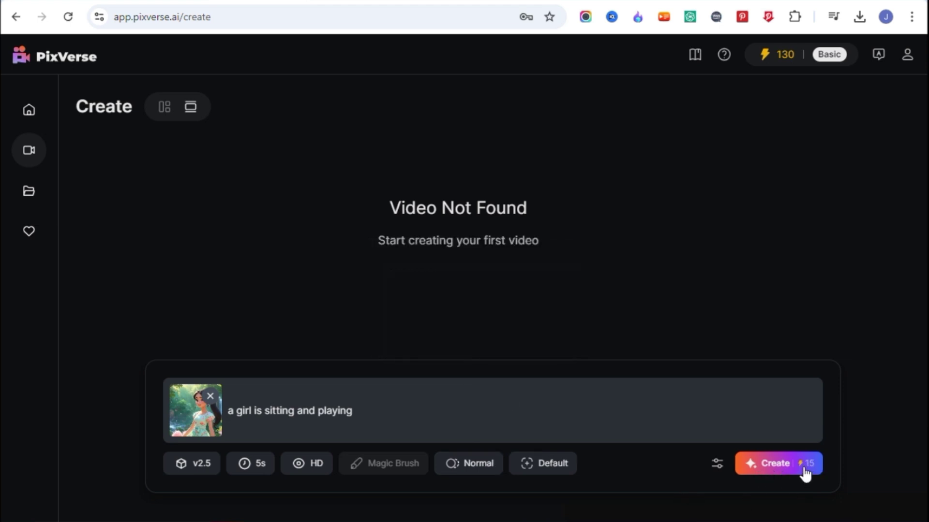
pyautogui.click(564, 467)
pyautogui.click(775, 470)
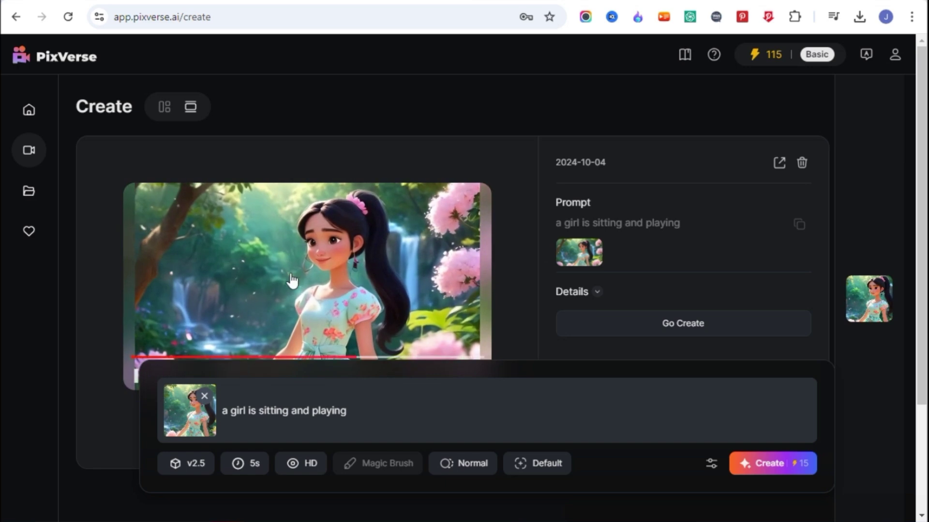
# Step: Download the generated girl video
pyautogui.scroll(-2, 351, 343)
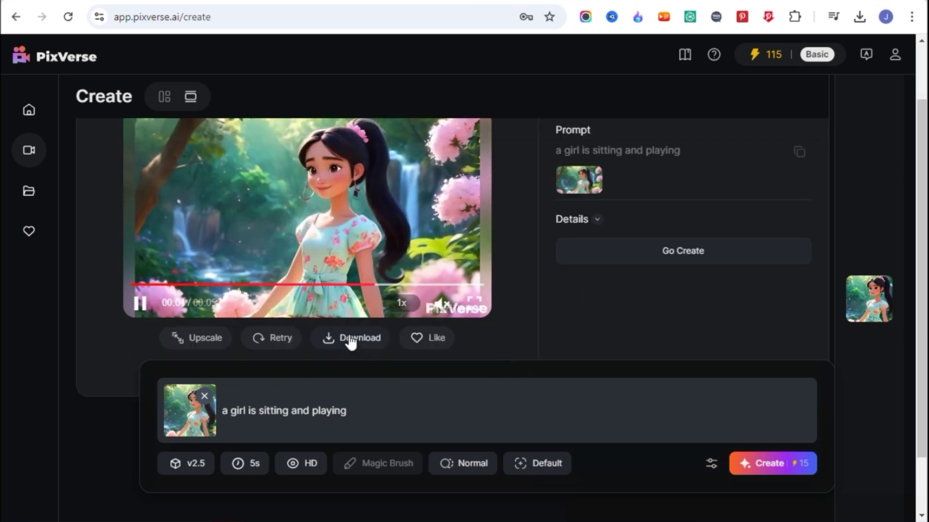
pyautogui.click(351, 339)
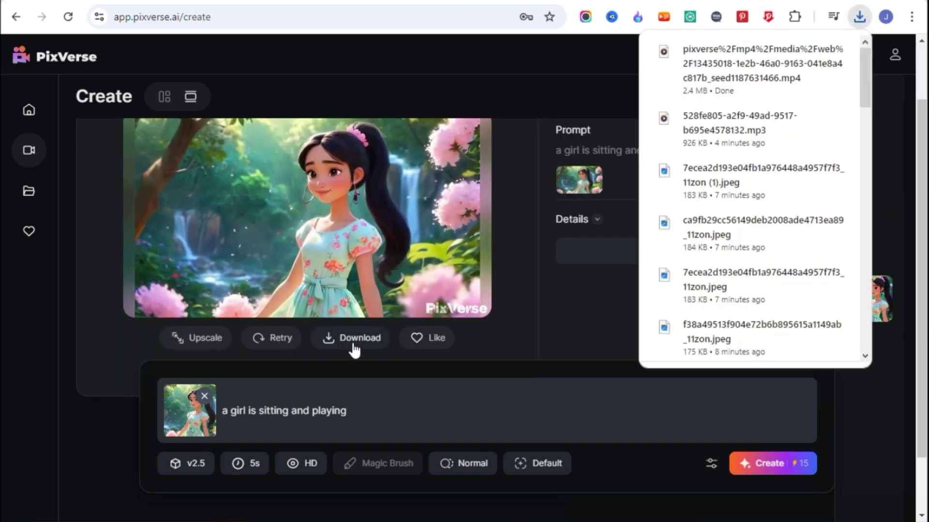
pyautogui.scroll(2, 401, 402)
# Step: Generate a video from the panda image with the prompt 'a panda is sitting and playing'
pyautogui.click(205, 396)
pyautogui.click(192, 425)
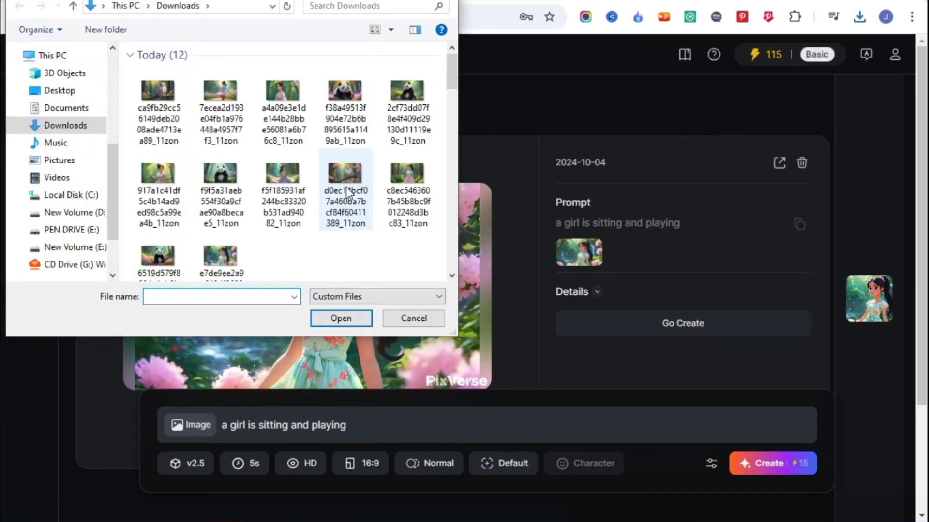
pyautogui.doubleClick(353, 176)
pyautogui.hotkey('ctrl', 'a')
pyautogui.write('a panda is sitting and playing')
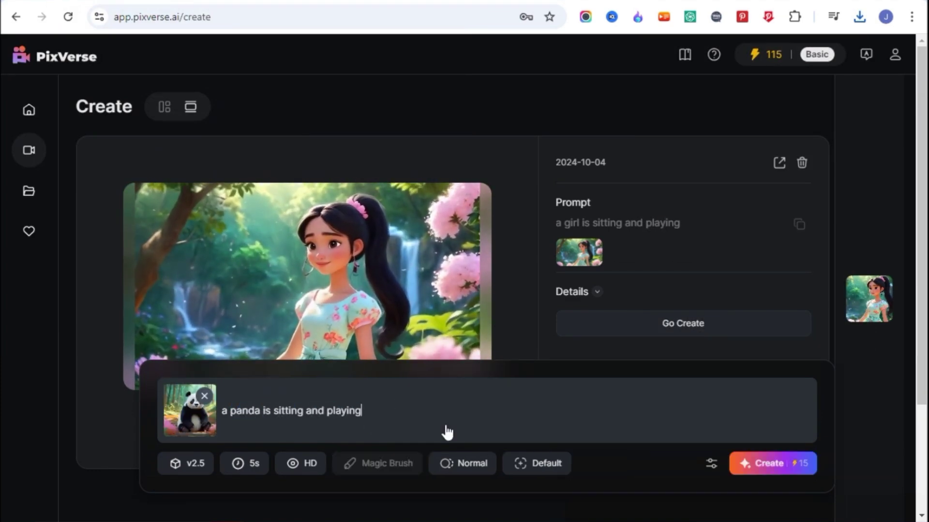
pyautogui.click(806, 468)
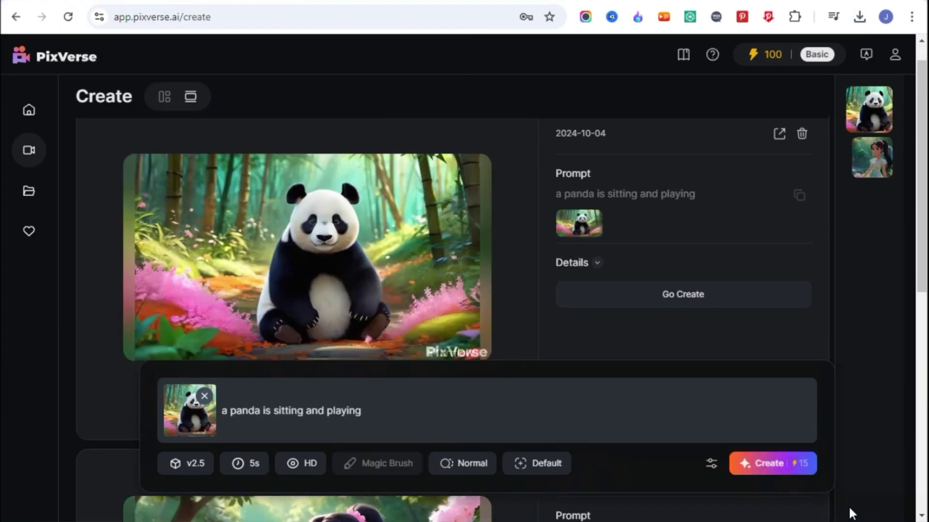
# Step: Generate a video from the girl-in-pink image with the prompt 'girl is walking in forest'
pyautogui.scroll(-2, 516, 381)
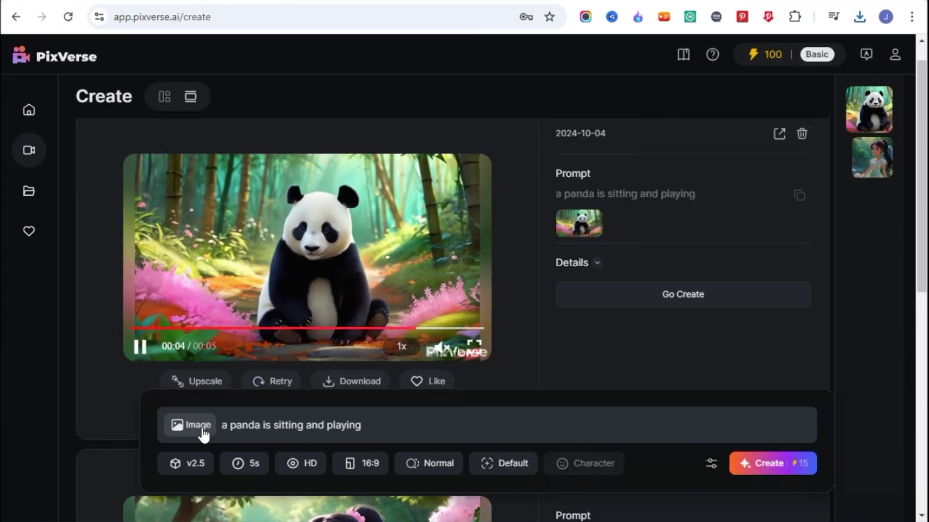
pyautogui.click(204, 435)
pyautogui.click(408, 189)
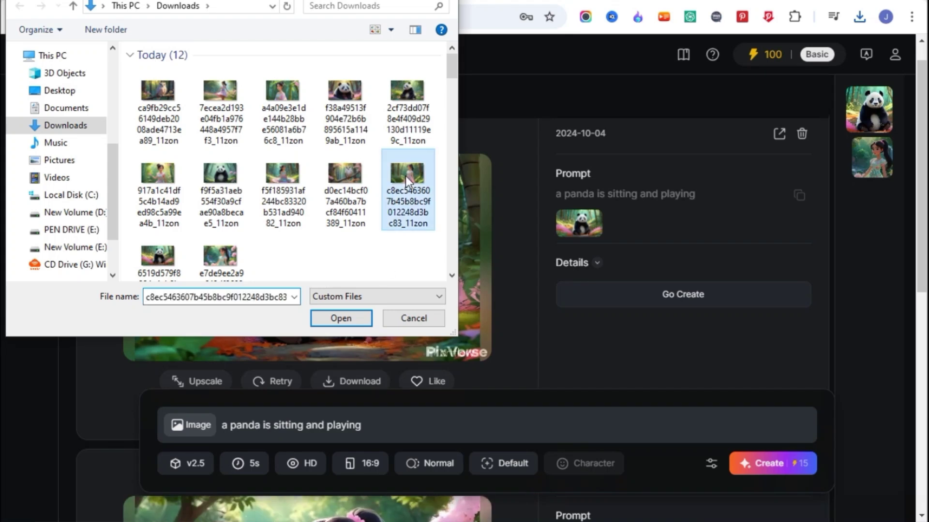
pyautogui.click(336, 317)
pyautogui.moveTo(232, 412); pyautogui.dragTo(383, 418)
pyautogui.write('girl is ')
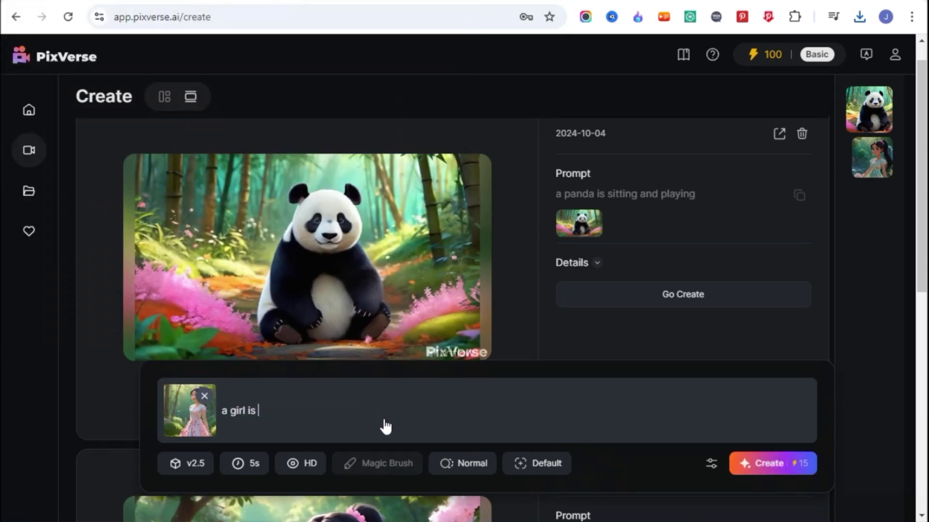
pyautogui.write('walking in forest')
pyautogui.click(753, 465)
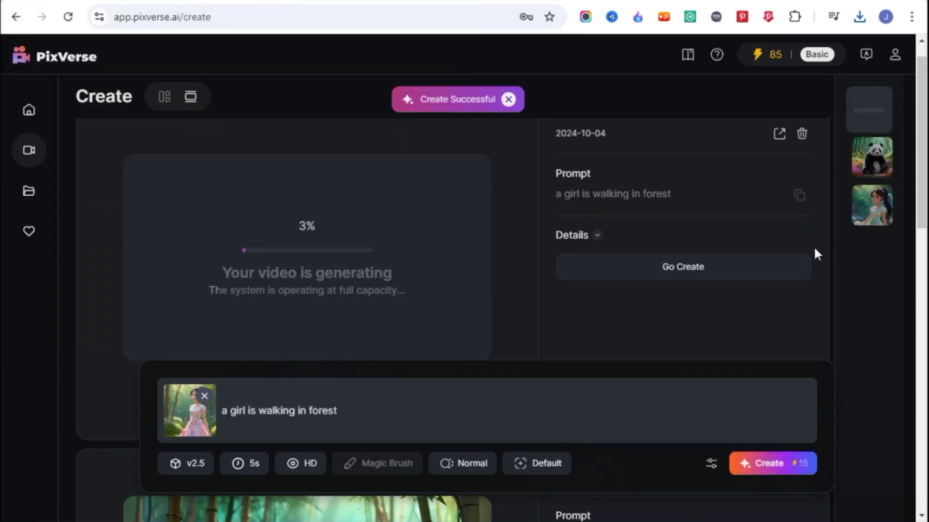
pyautogui.click(774, 54)
pyautogui.scroll(1, 839, 512)
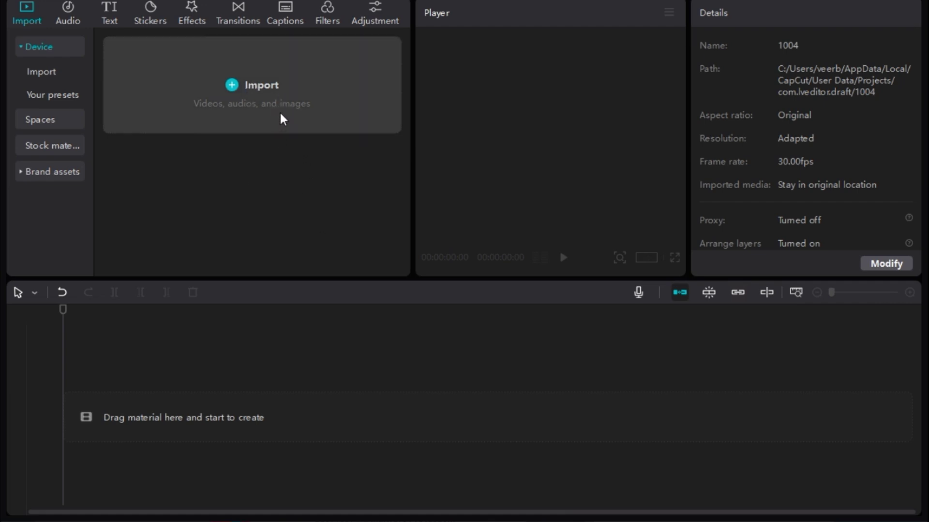
# Step: Import the narration and scene files, placing the narration, a1 and a2.mp4 on the timeline
pyautogui.click(279, 97)
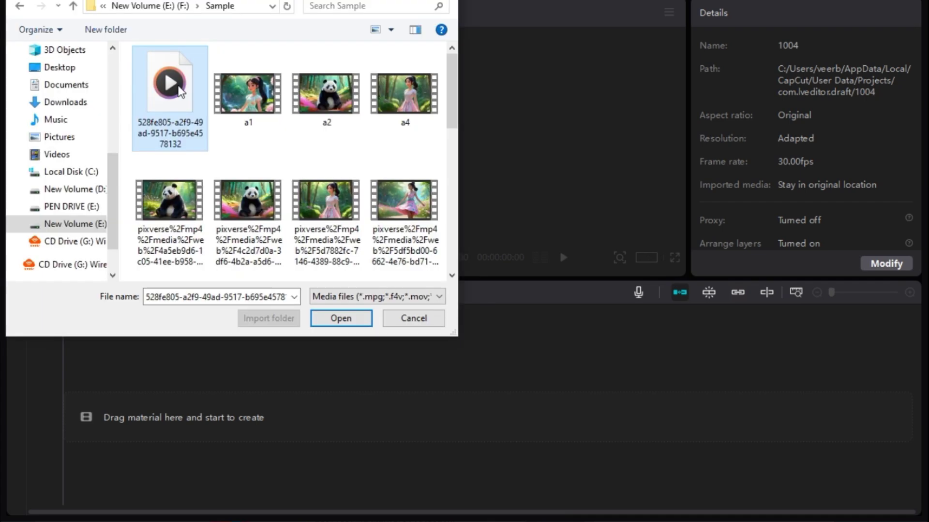
pyautogui.scroll(-2, 183, 223)
pyautogui.keyDown('shift'); pyautogui.click(183, 223); pyautogui.keyUp('shift')
pyautogui.click(341, 318)
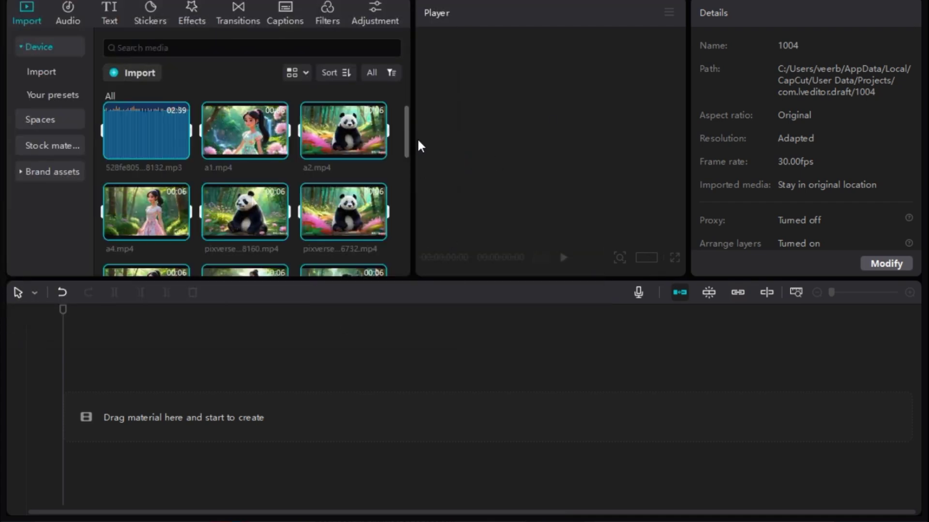
pyautogui.moveTo(155, 138); pyautogui.dragTo(108, 413)
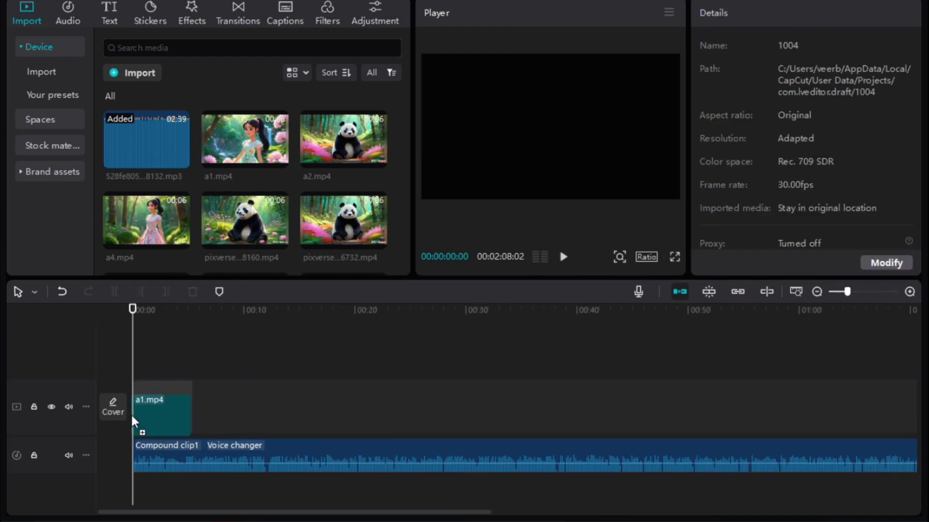
pyautogui.click(157, 369)
pyautogui.click(160, 401)
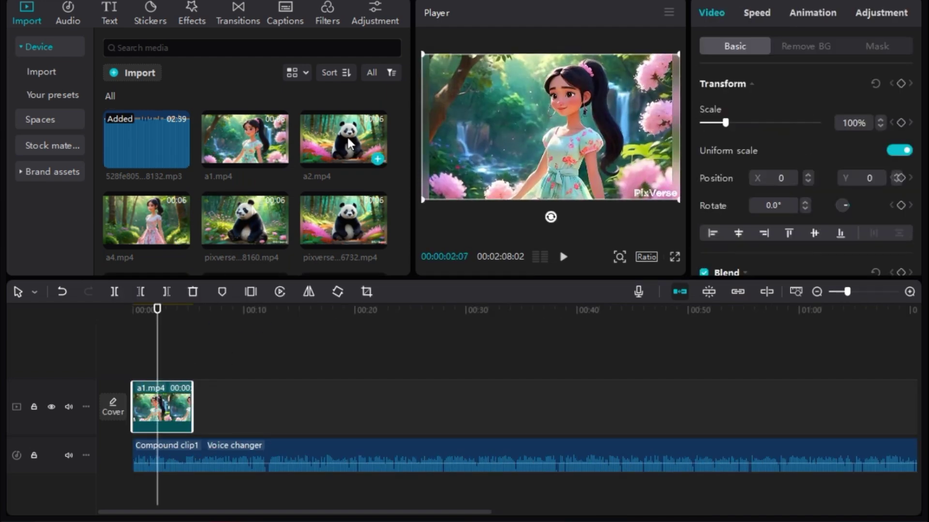
pyautogui.moveTo(348, 145); pyautogui.dragTo(199, 407)
# Step: Slow clip a1 to 0.6x, adjust a2's speed, and preview the timeline from the start
pyautogui.click(172, 407)
pyautogui.click(757, 13)
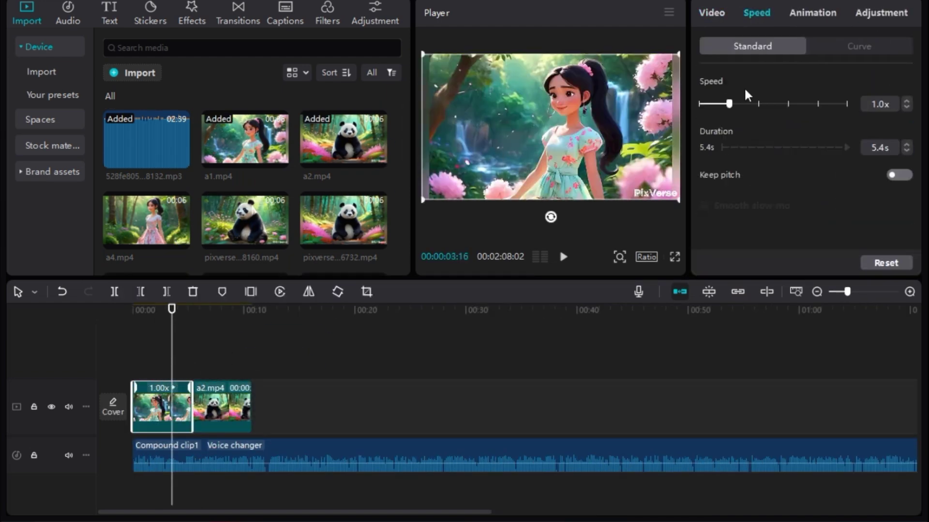
pyautogui.moveTo(722, 107); pyautogui.dragTo(715, 104)
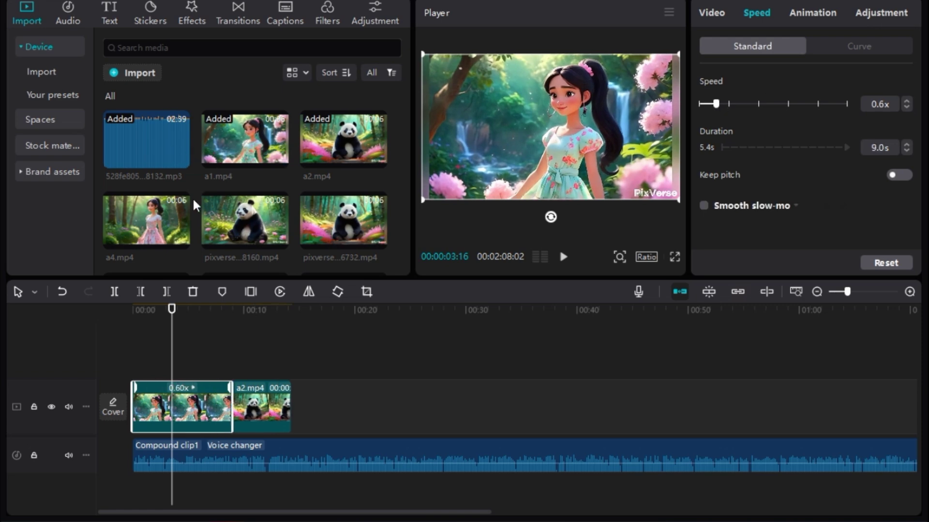
pyautogui.click(346, 141)
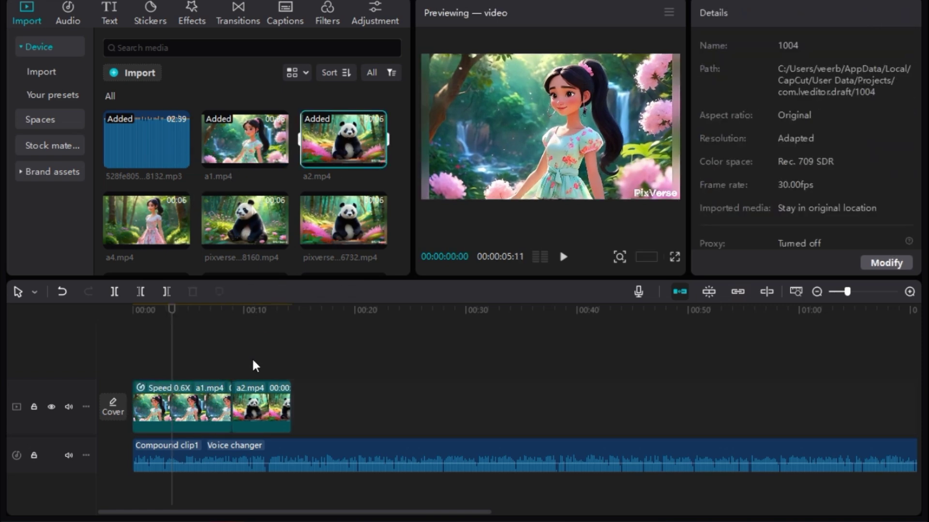
pyautogui.click(265, 405)
pyautogui.click(758, 14)
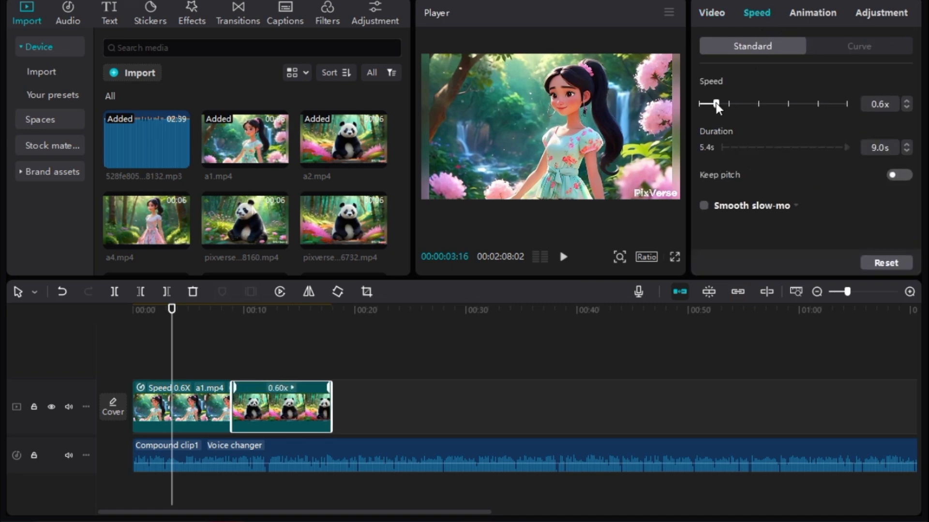
pyautogui.moveTo(179, 321); pyautogui.dragTo(124, 320)
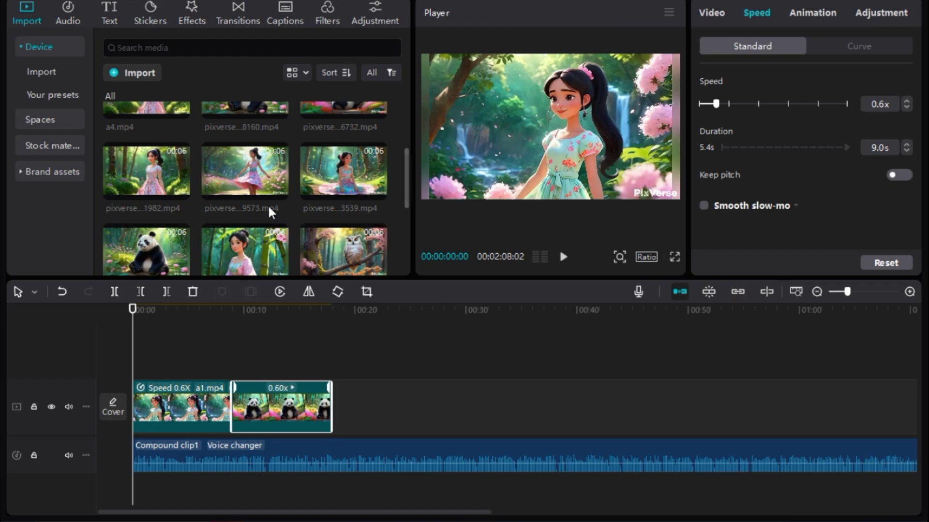
pyautogui.click(564, 257)
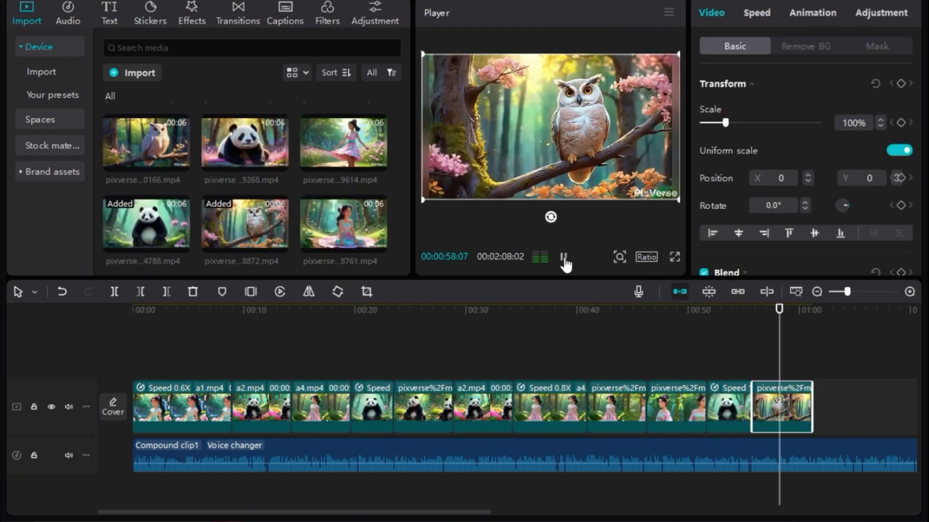
pyautogui.click(563, 257)
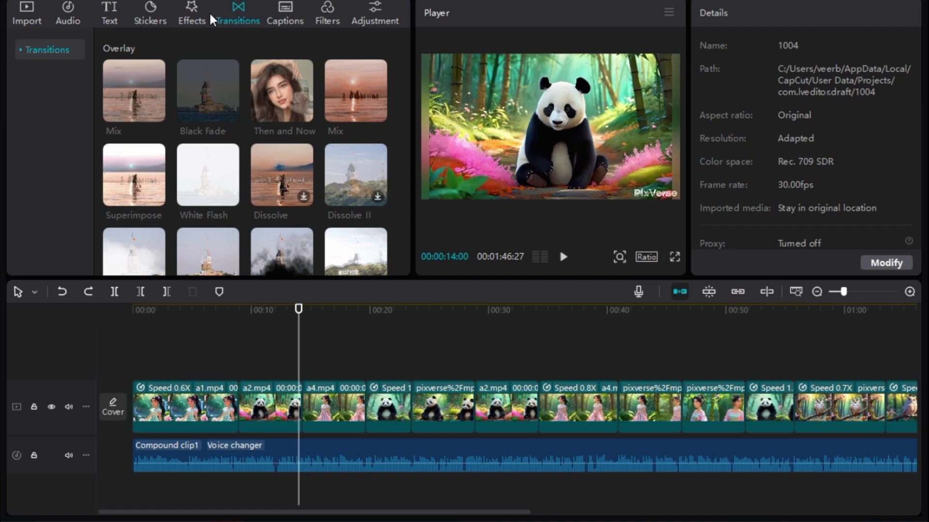
# Step: Add Mix transitions at five clip boundaries, starting at the a2 clip around 8 seconds
pyautogui.click(196, 21)
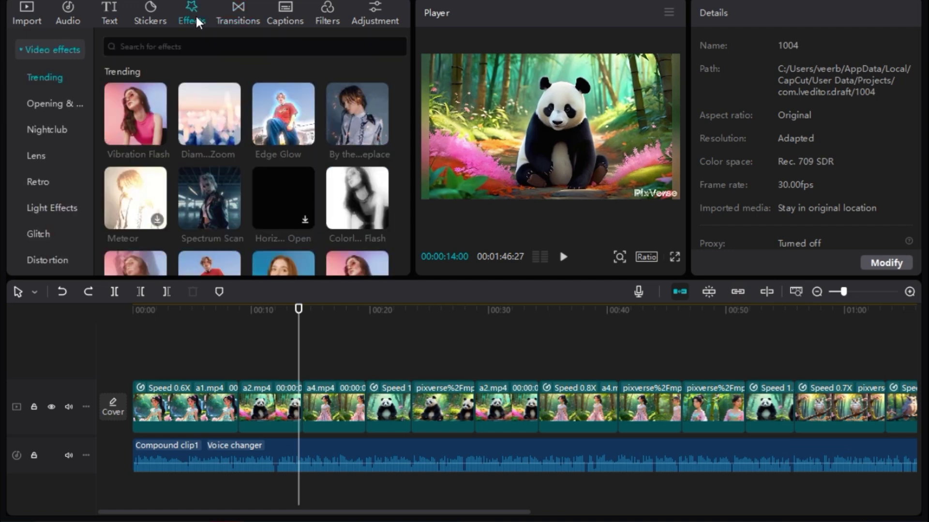
pyautogui.moveTo(298, 402); pyautogui.dragTo(238, 398)
pyautogui.click(239, 398)
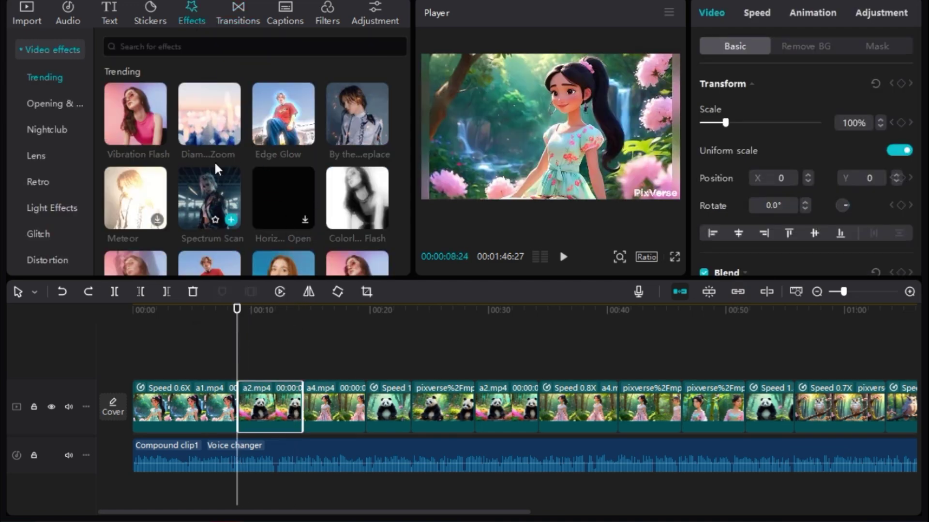
pyautogui.click(240, 20)
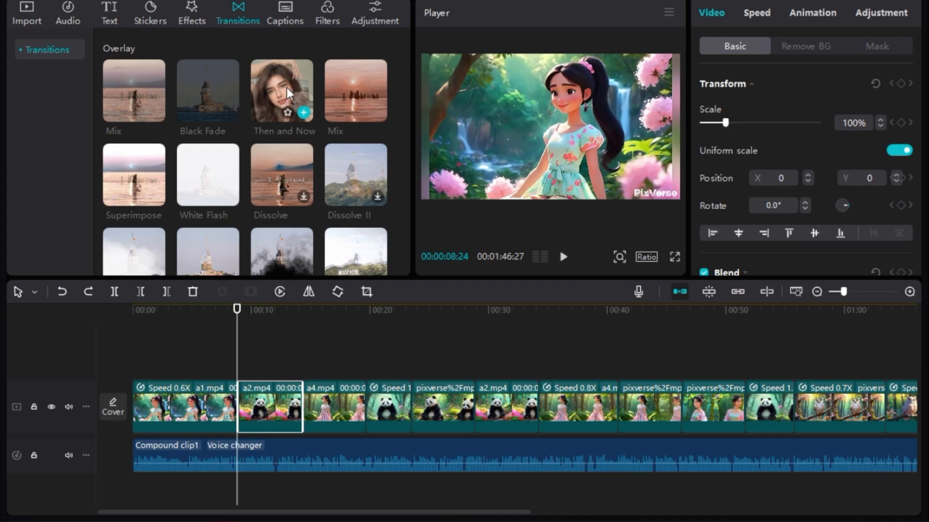
pyautogui.moveTo(134, 90); pyautogui.dragTo(238, 403)
pyautogui.click(553, 296)
pyautogui.moveTo(134, 90); pyautogui.dragTo(365, 404)
pyautogui.moveTo(134, 91); pyautogui.dragTo(464, 398)
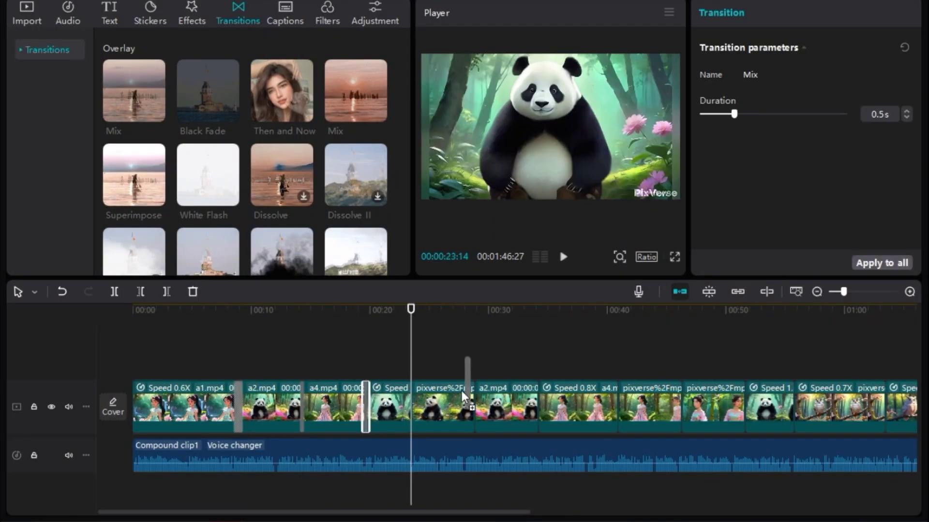
pyautogui.moveTo(133, 90); pyautogui.dragTo(795, 397)
pyautogui.moveTo(133, 91); pyautogui.dragTo(641, 412)
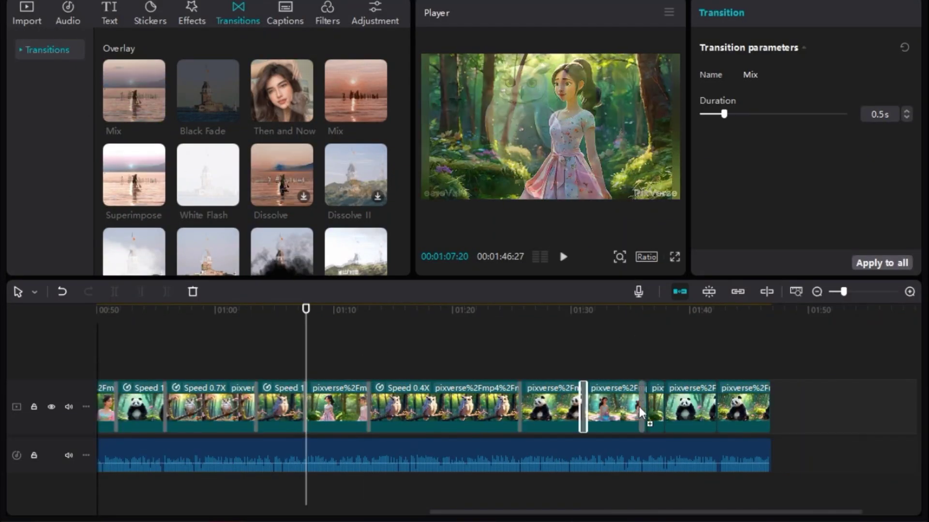